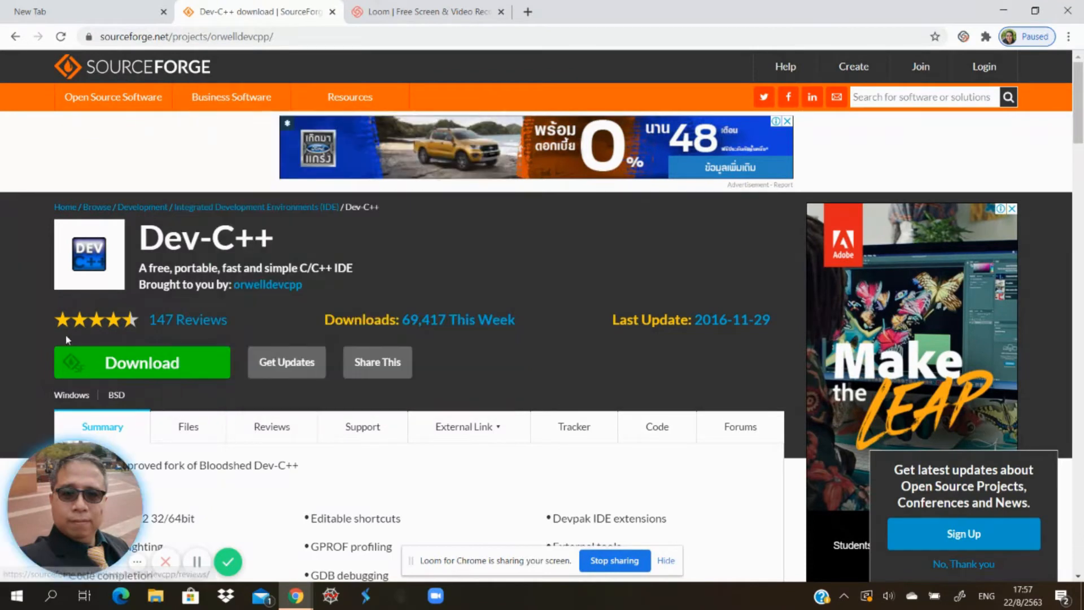
- Download the Dev-Cpp 5.11 TDM-GCC 4.9.2 installer from SourceForge and run the downloaded setup file
click(85, 354)
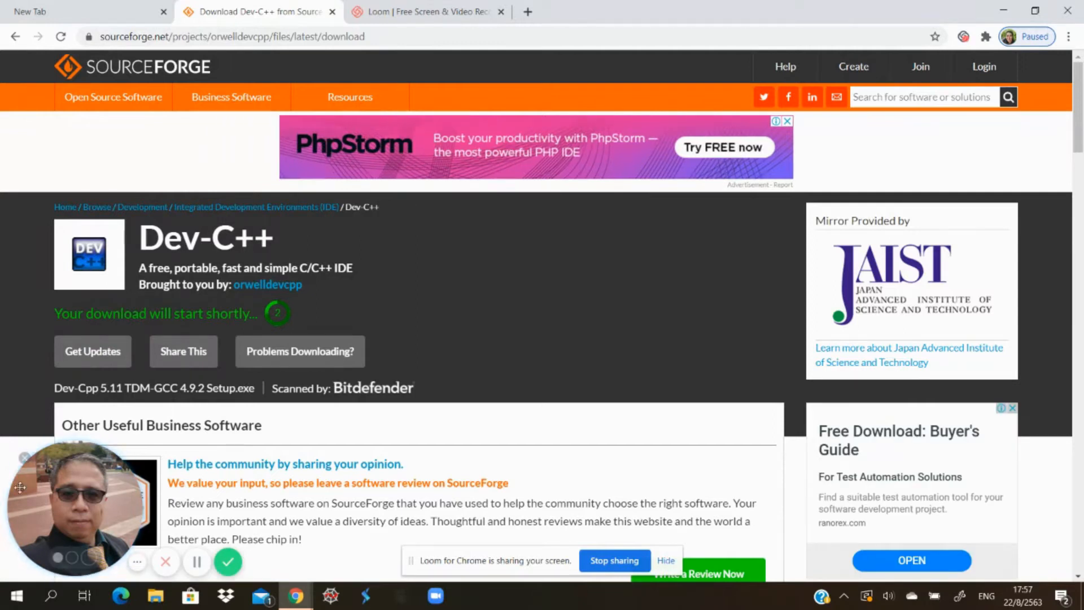
click(26, 460)
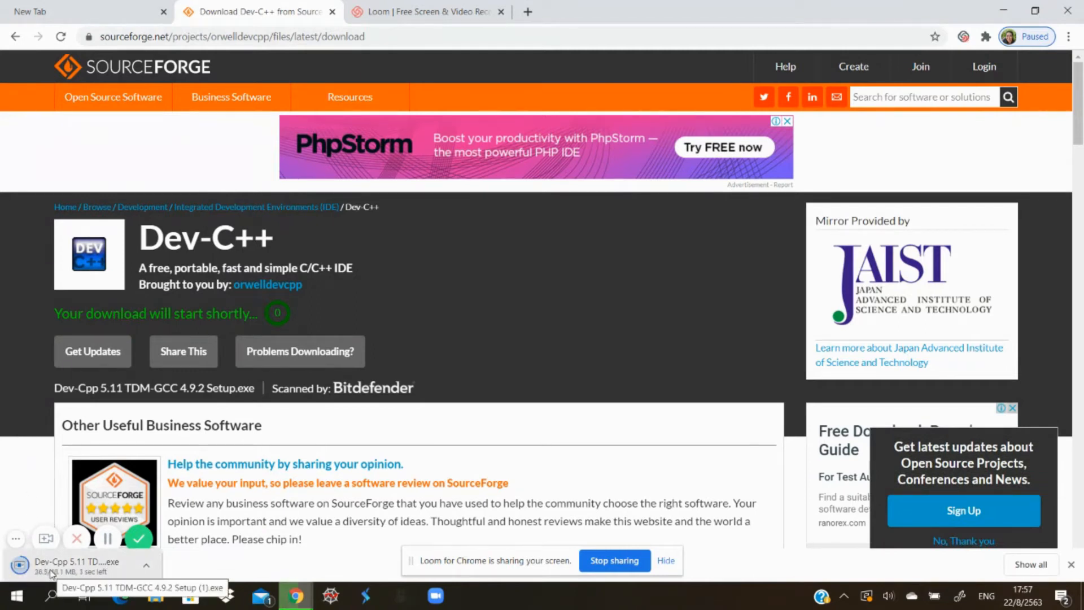
click(48, 565)
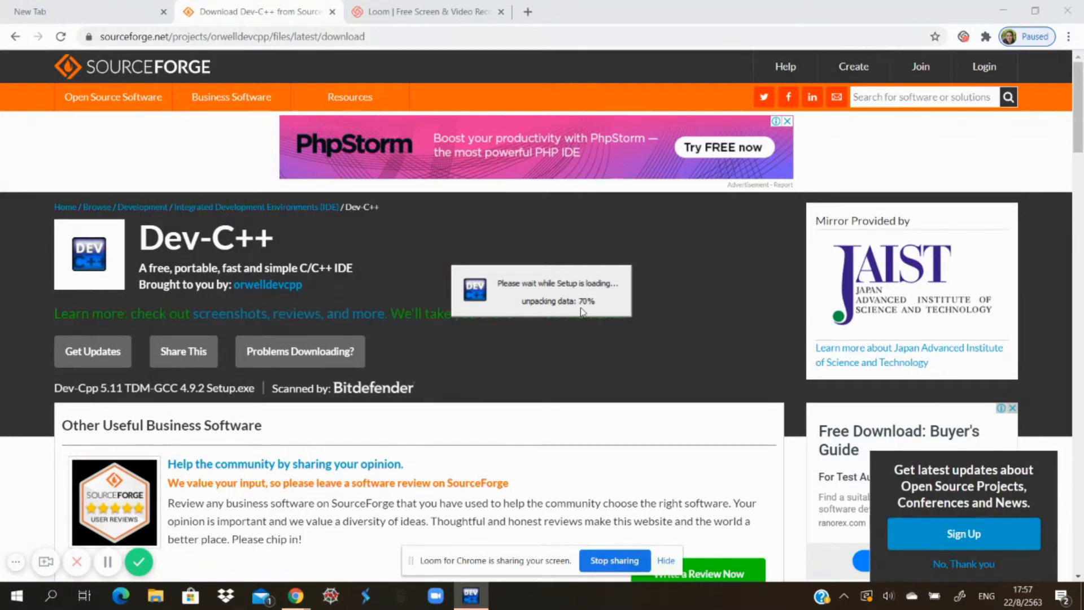
click(1001, 11)
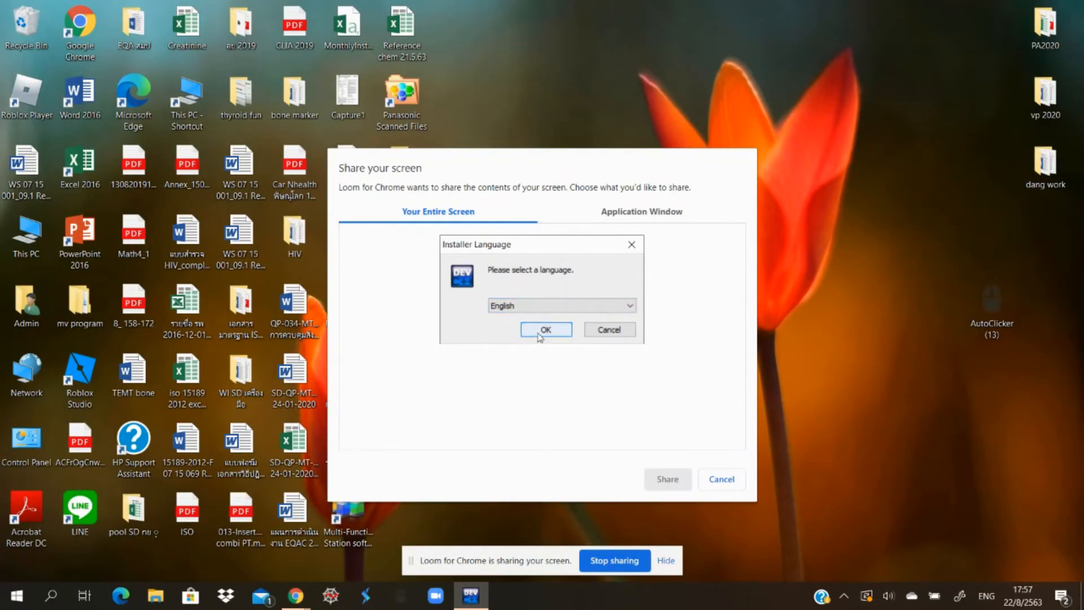
- Choose English as the installer language and accept the Dev-C++ license agreement
click(543, 332)
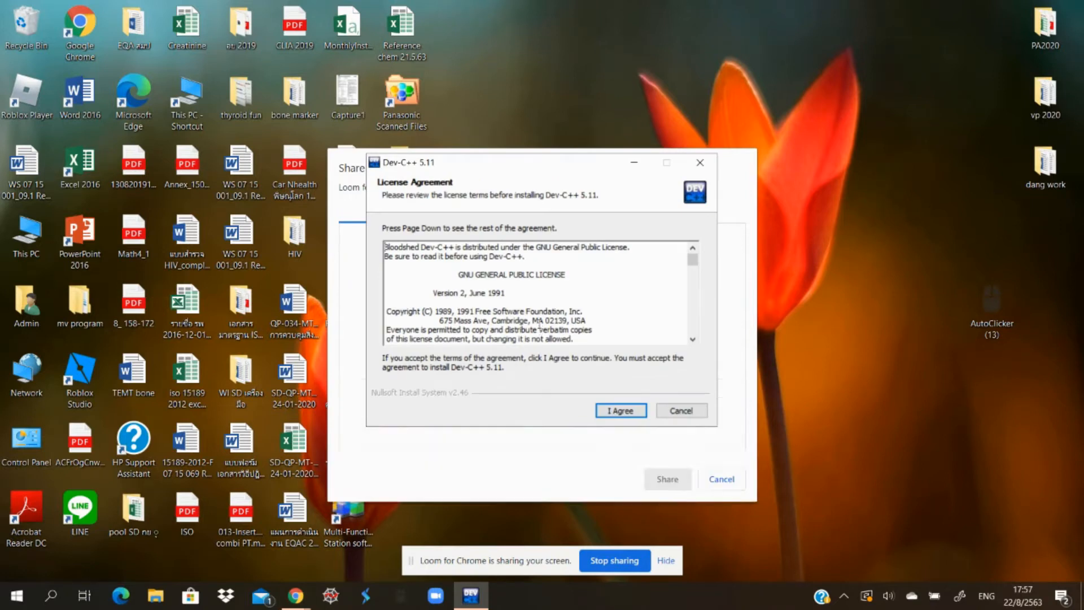
scroll(539, 325, down, 7)
scroll(539, 324, down, 6)
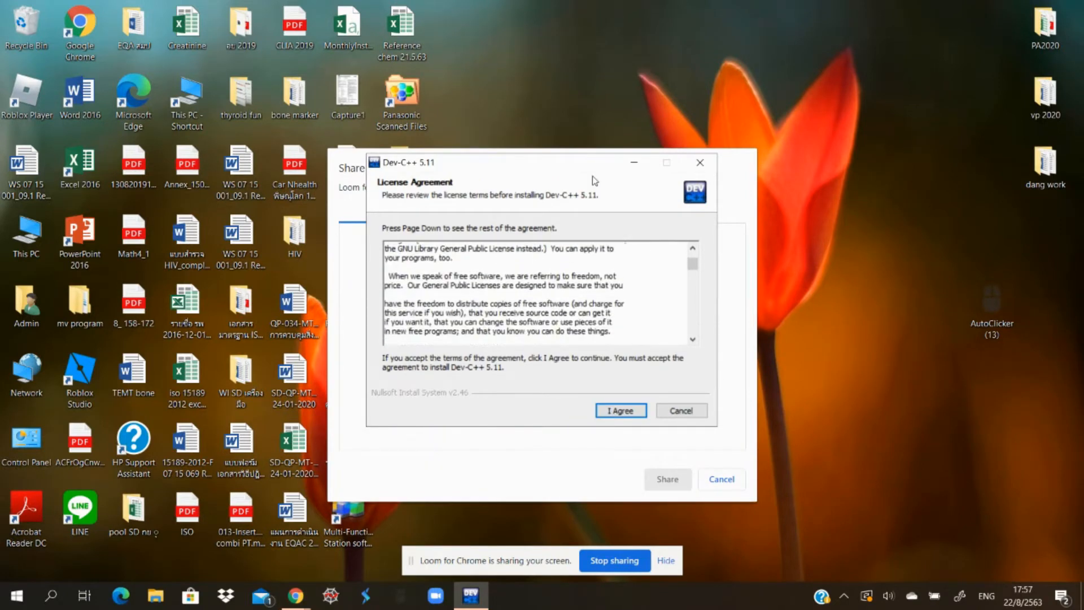
drag(695, 269, 687, 339)
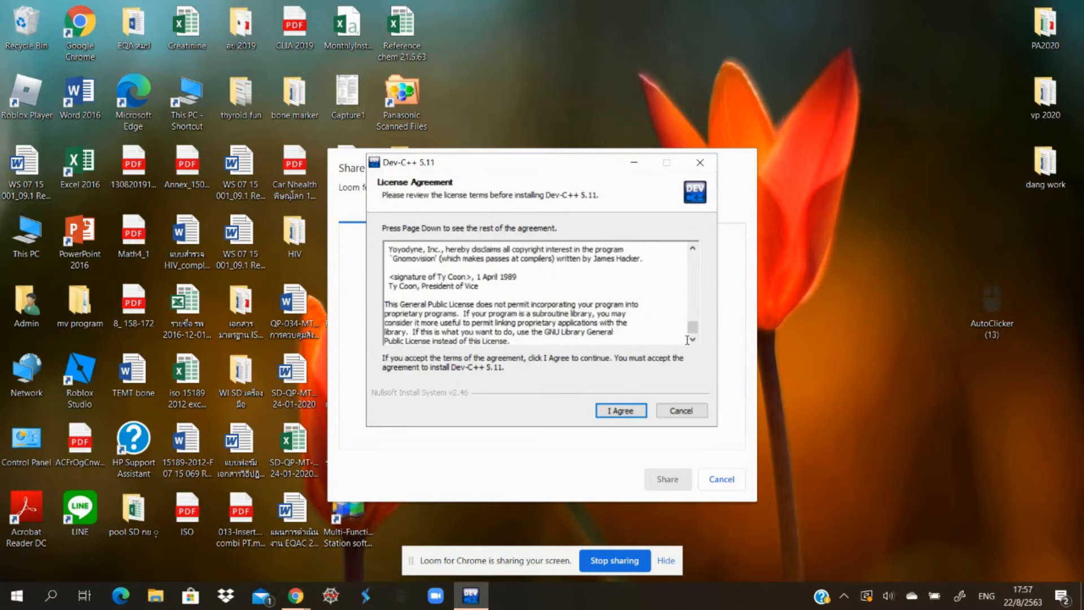
click(621, 411)
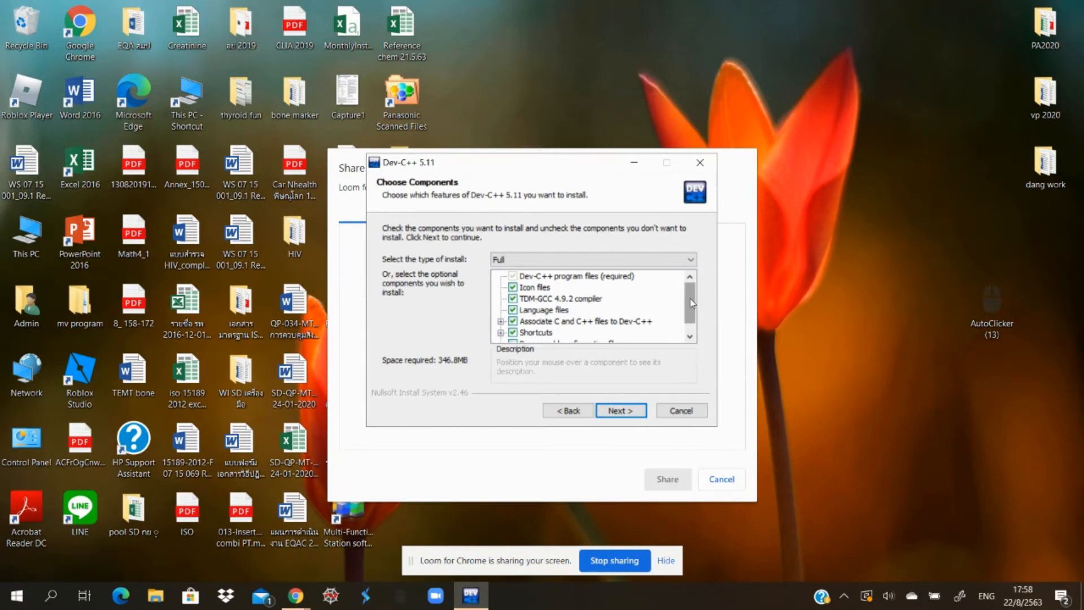
- Install the Full set of Dev-C++ components in C:\Program Files (x86)\Dev-Cpp and finish the wizard with Run Dev-C++ 5.11 enabled
drag(691, 304, 690, 271)
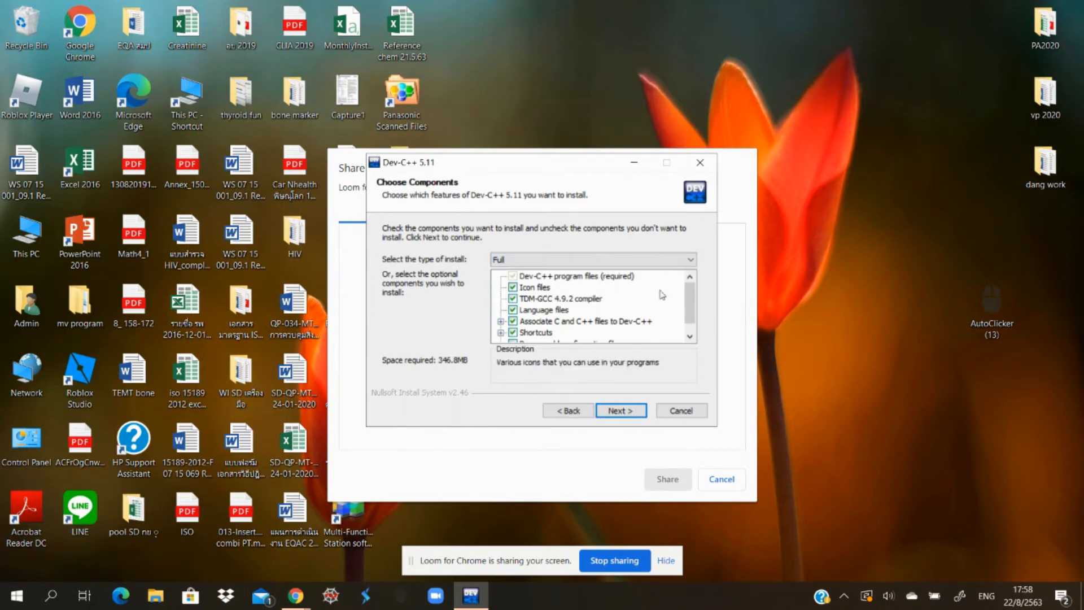
click(623, 419)
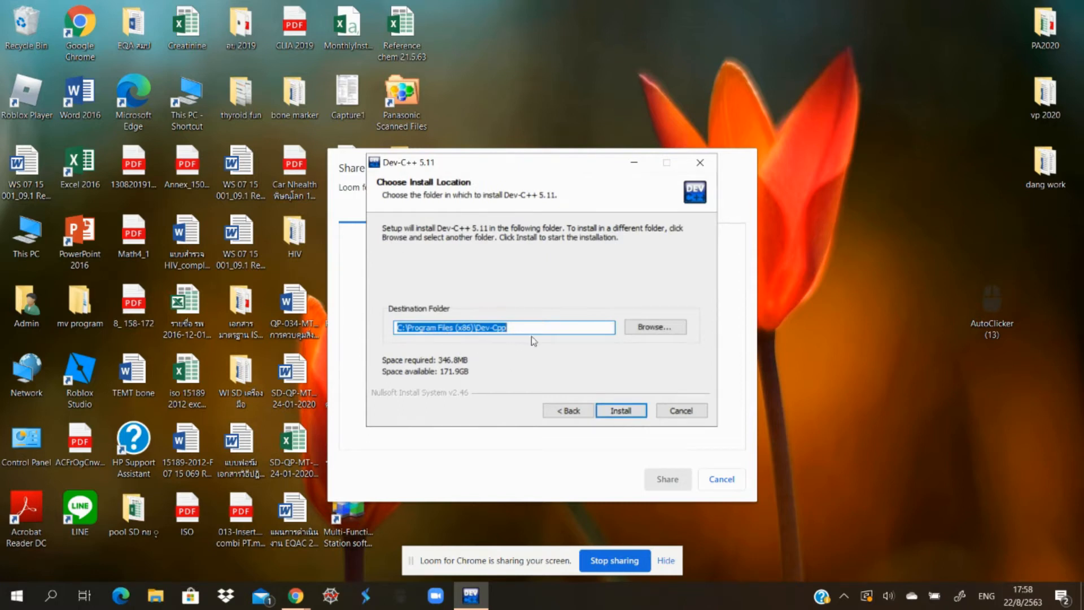
click(625, 408)
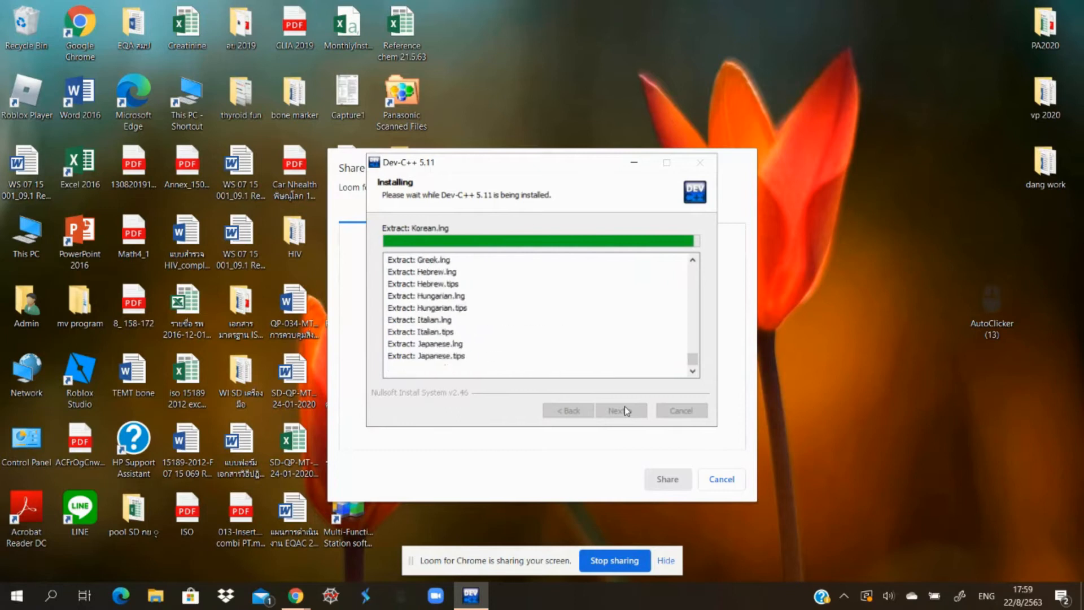
click(625, 407)
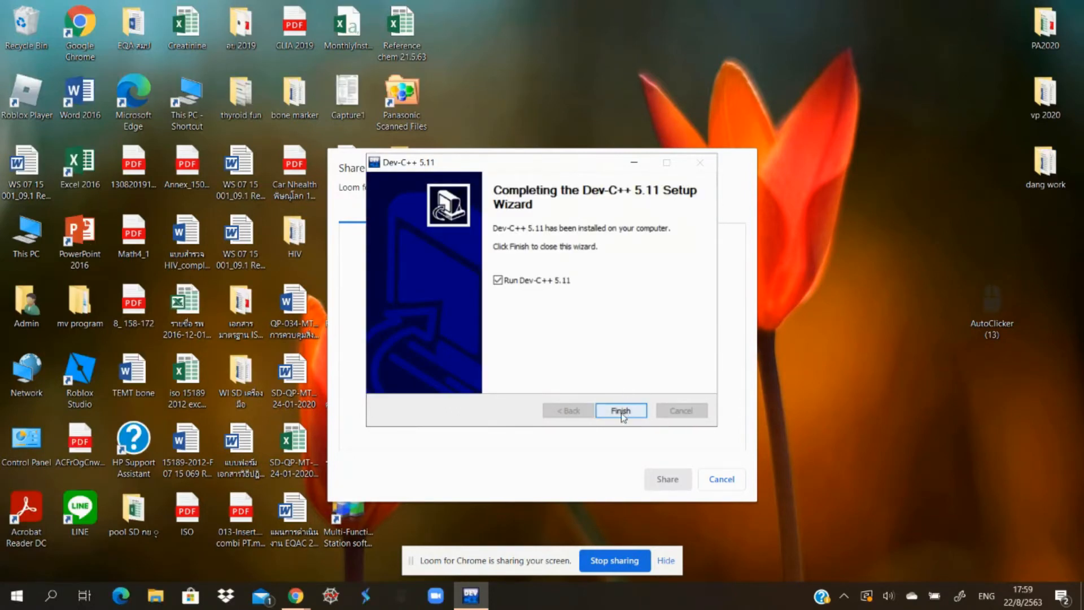
click(621, 411)
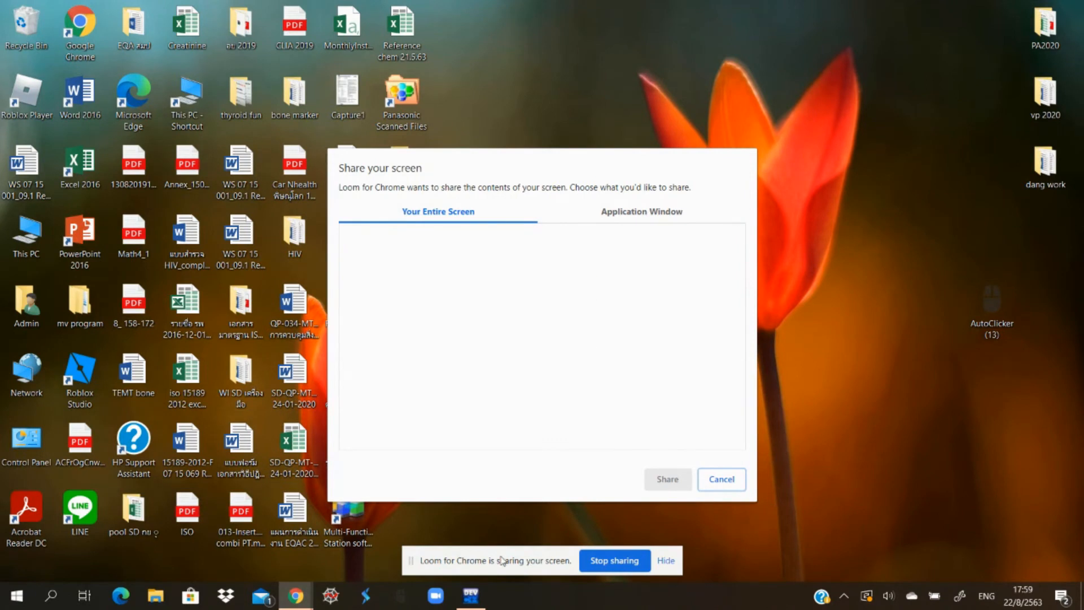
- Complete the Dev-C++ first-time configuration with English (Original), Consolas font, Classic Plus colors and New Look icons
click(471, 598)
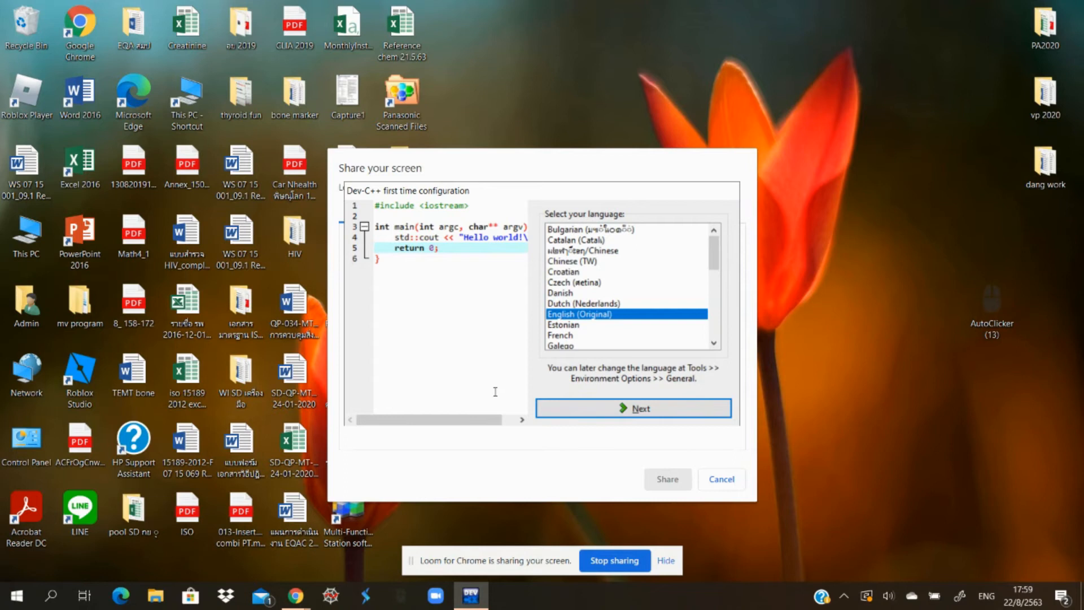
click(578, 408)
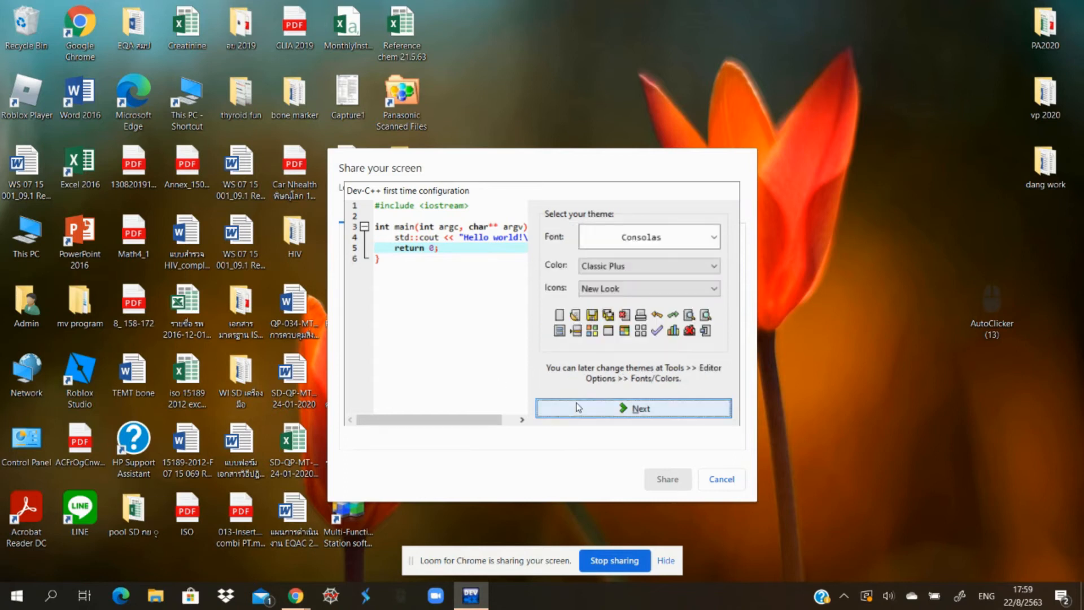
click(630, 408)
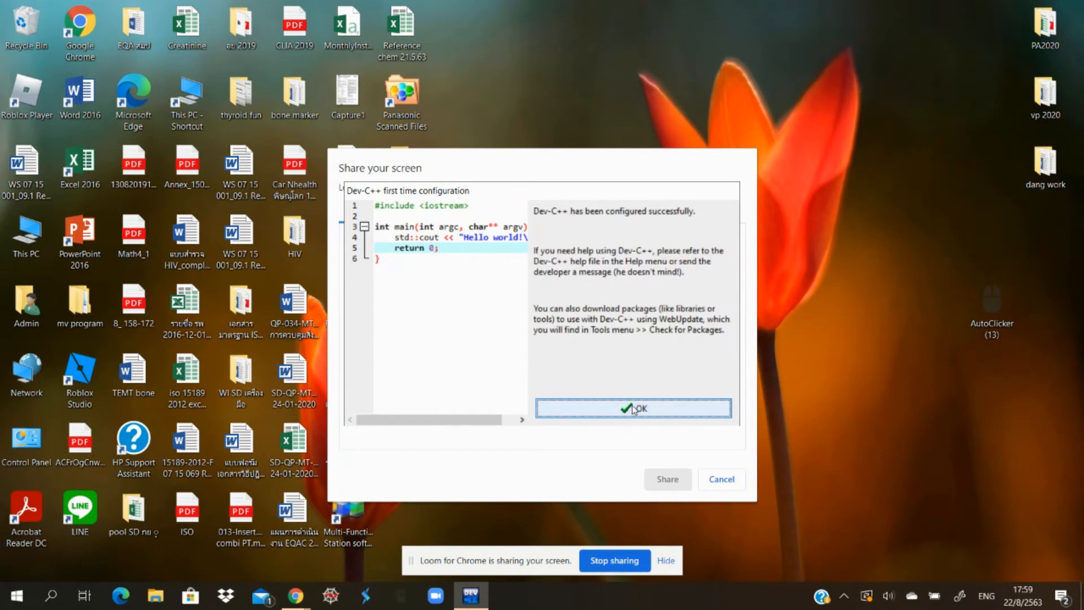
click(634, 408)
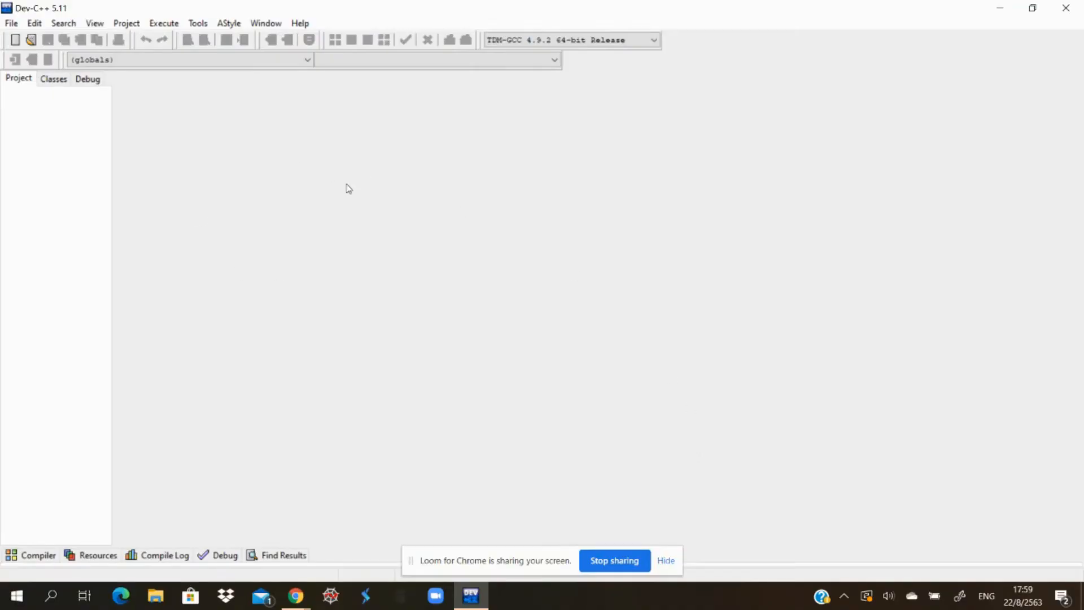
click(662, 560)
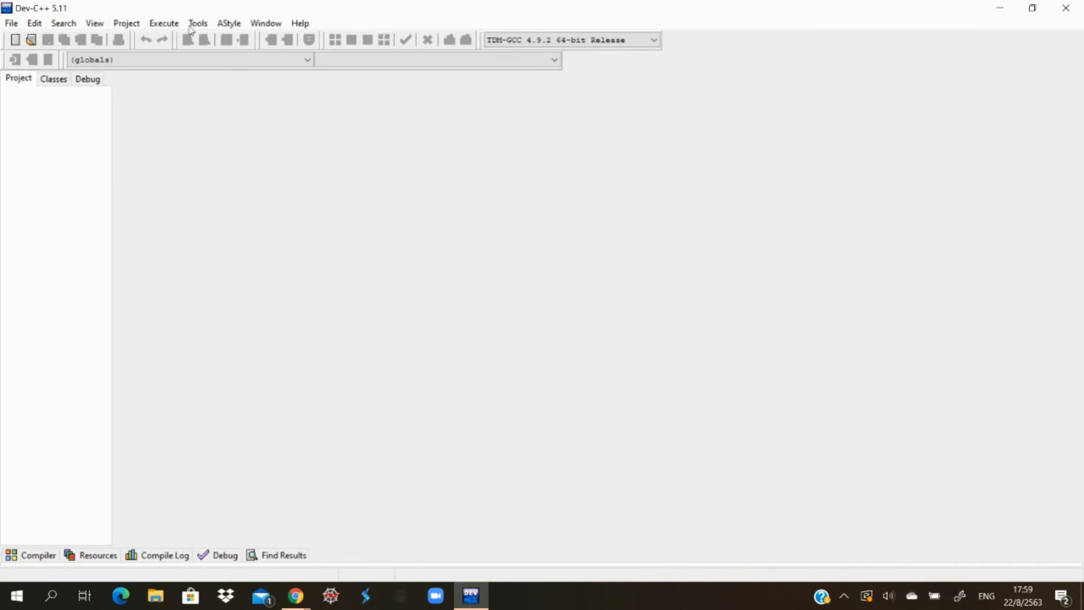
- Create a new empty source file
click(18, 26)
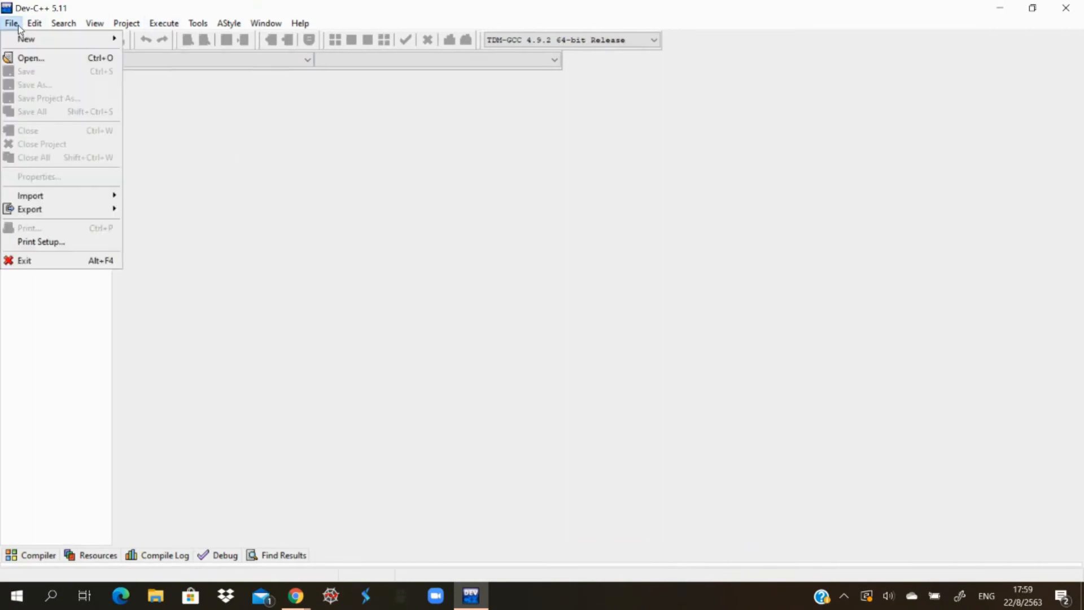
mouse_move(41, 41)
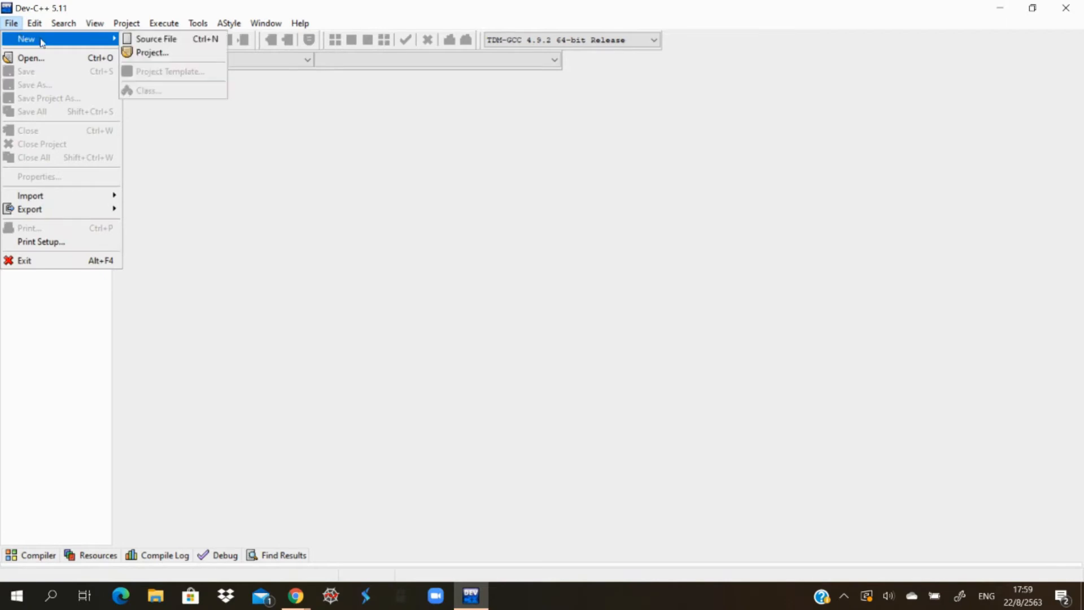
click(155, 40)
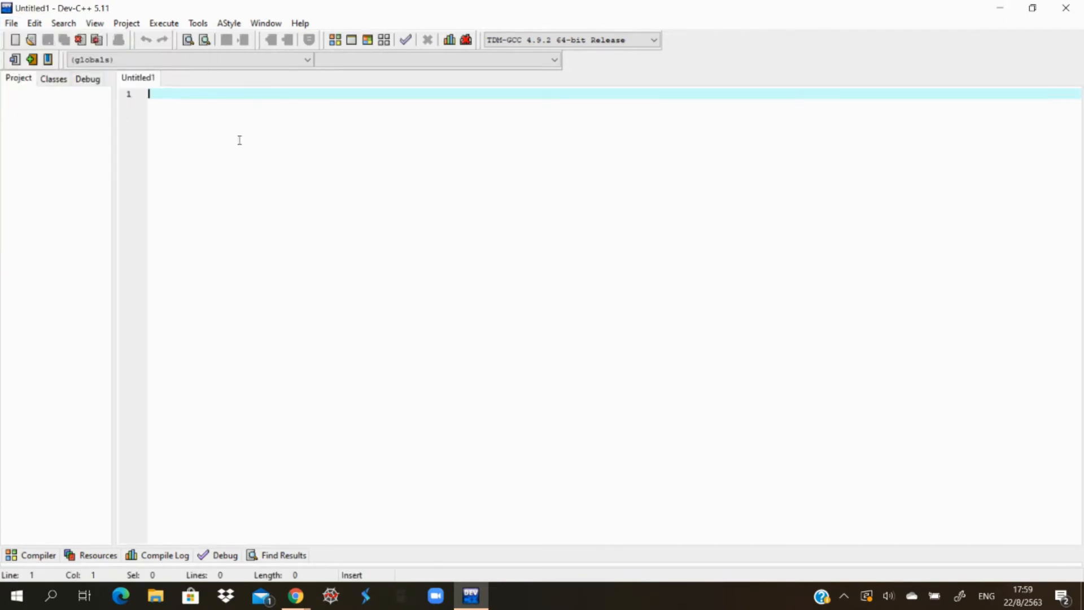
- Save the new source file as Test.c in the Documents folder
click(14, 25)
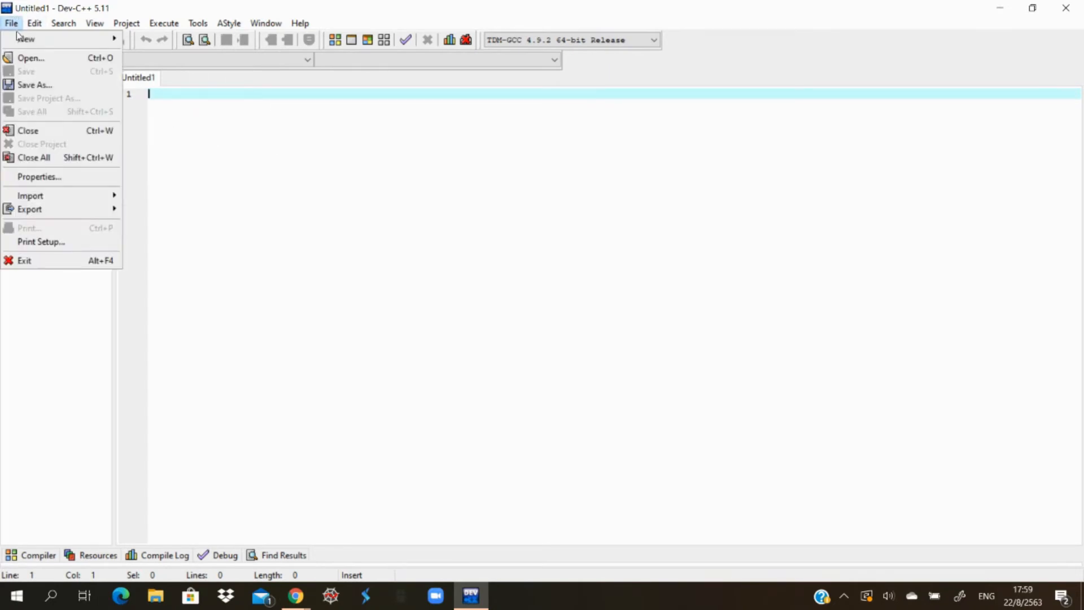
click(38, 85)
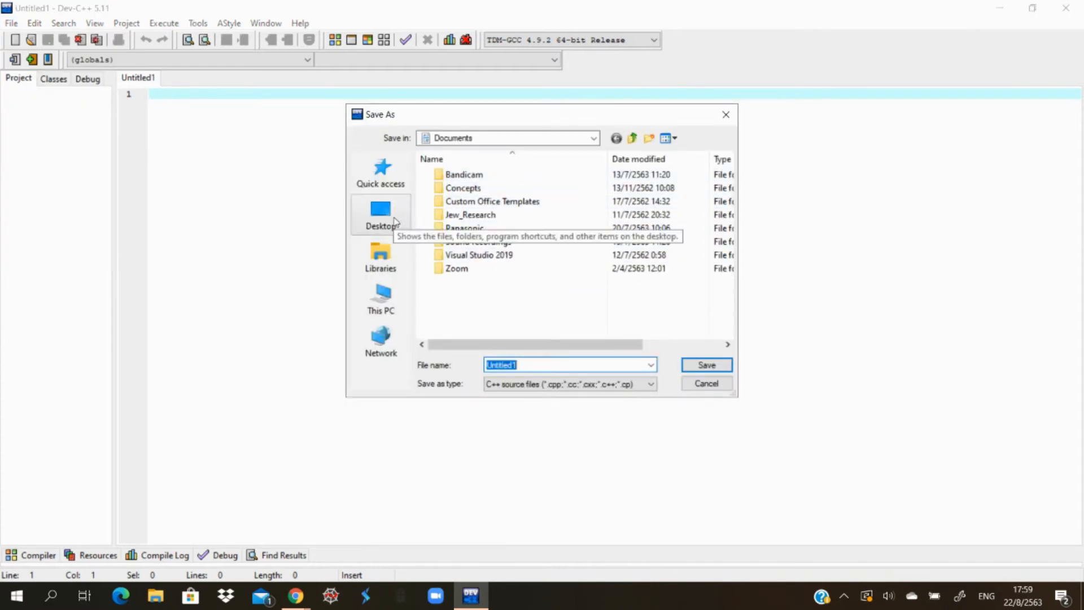
click(383, 298)
click(538, 232)
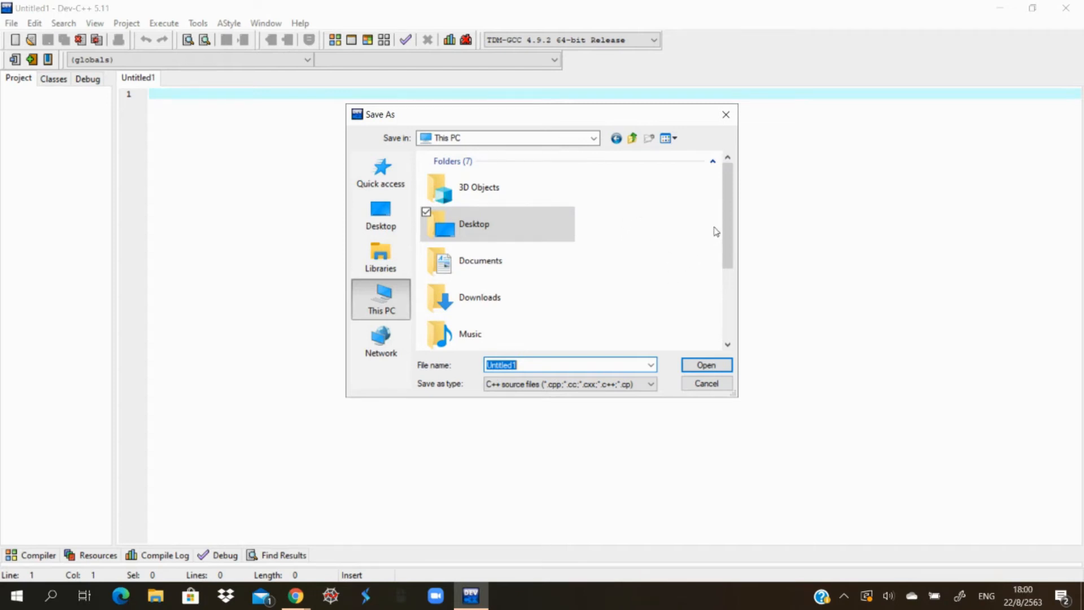
drag(726, 231, 709, 126)
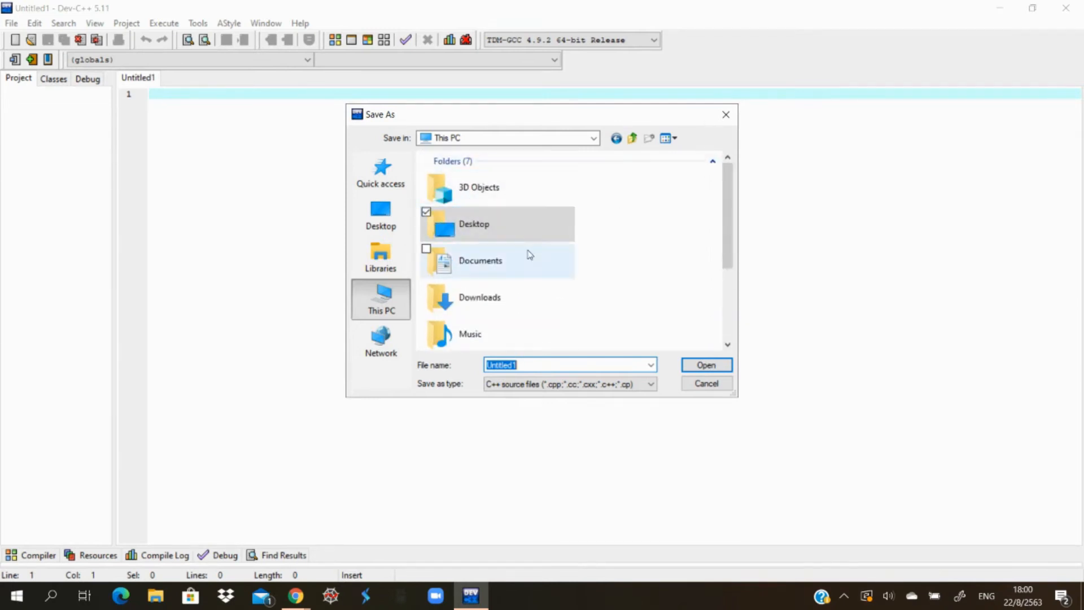
click(501, 263)
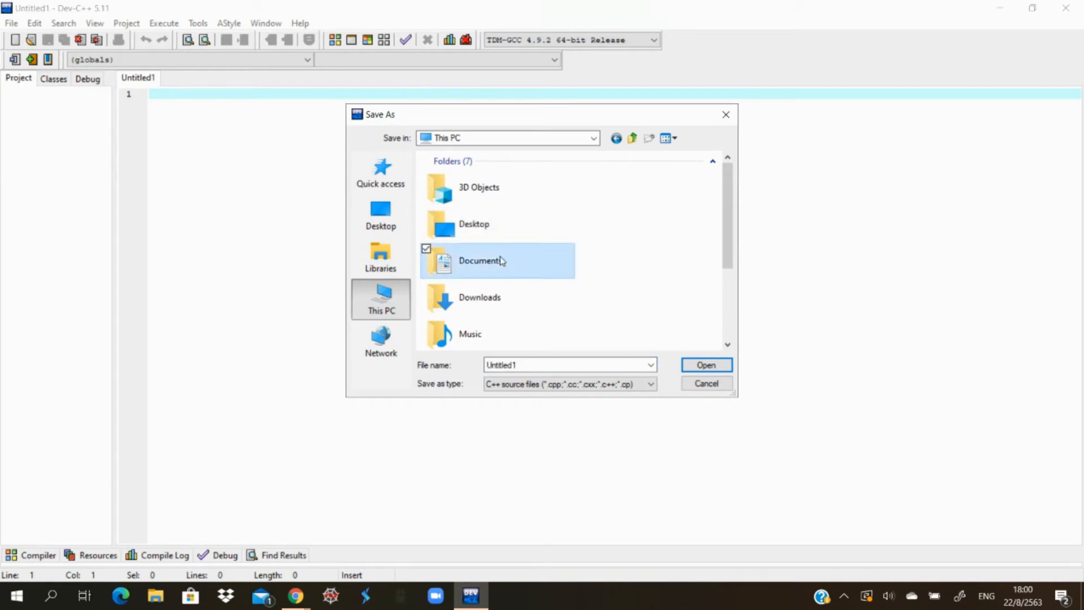
double_click(501, 261)
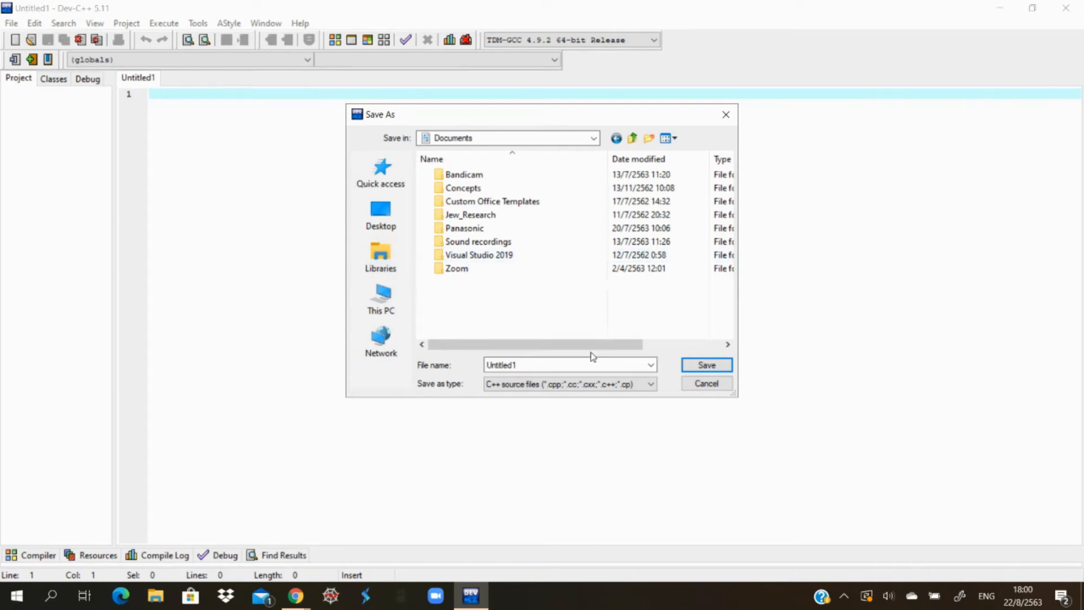
double_click(556, 362)
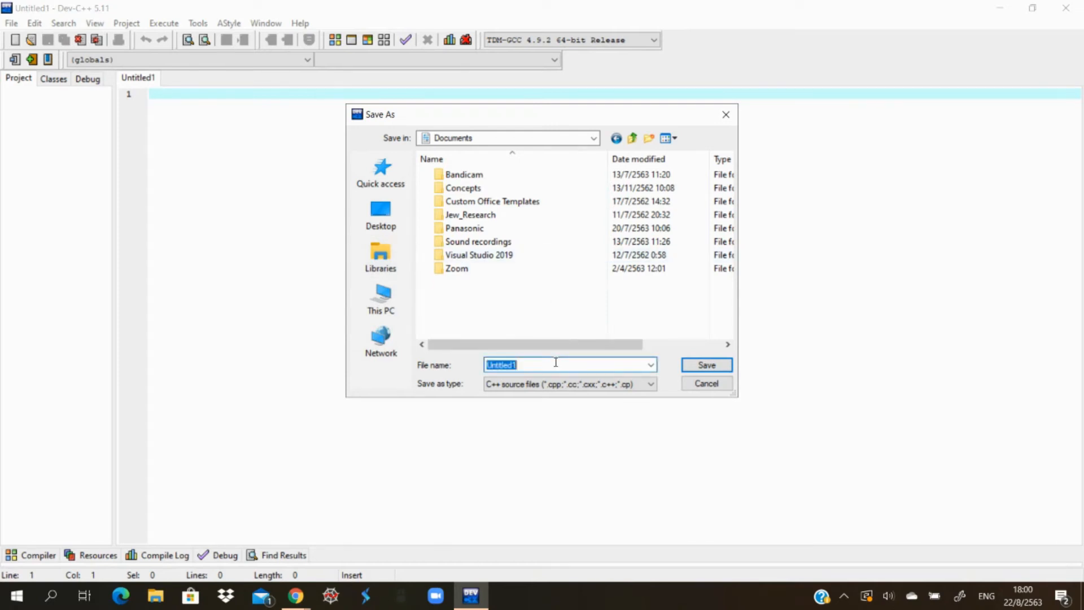
key(BackSpace)
text(Test.c)
key(Return)
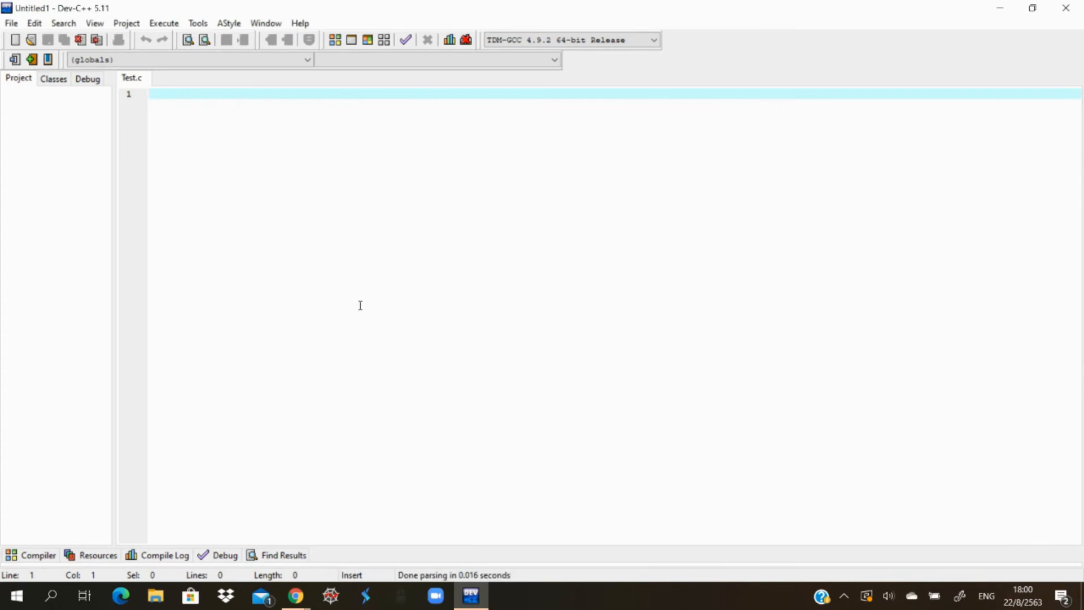
text(#in)
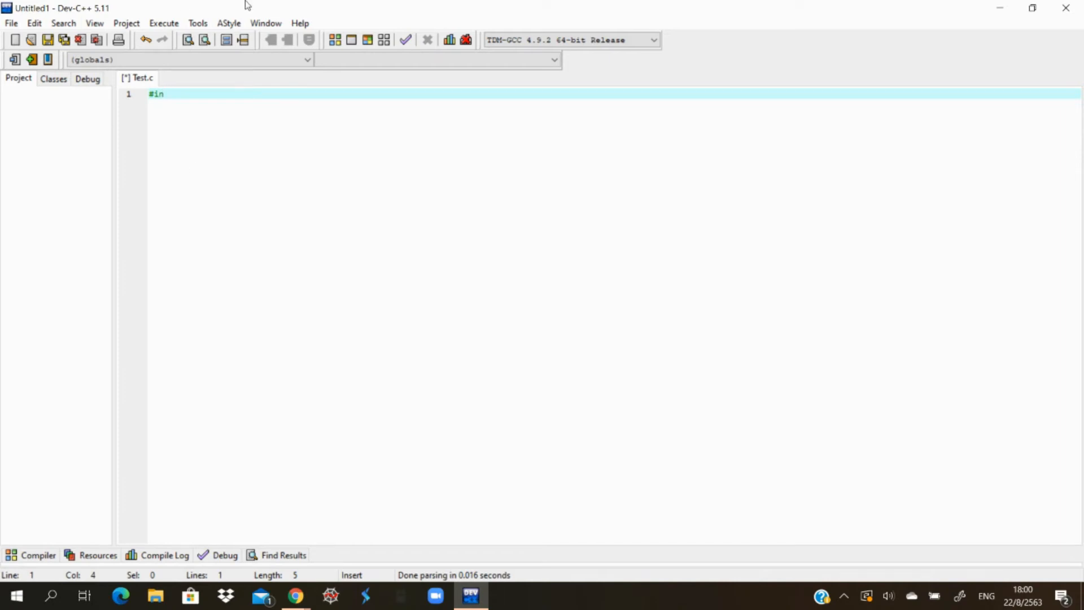
key(BackSpace)
key(BackSpace)
key(BackSpace)
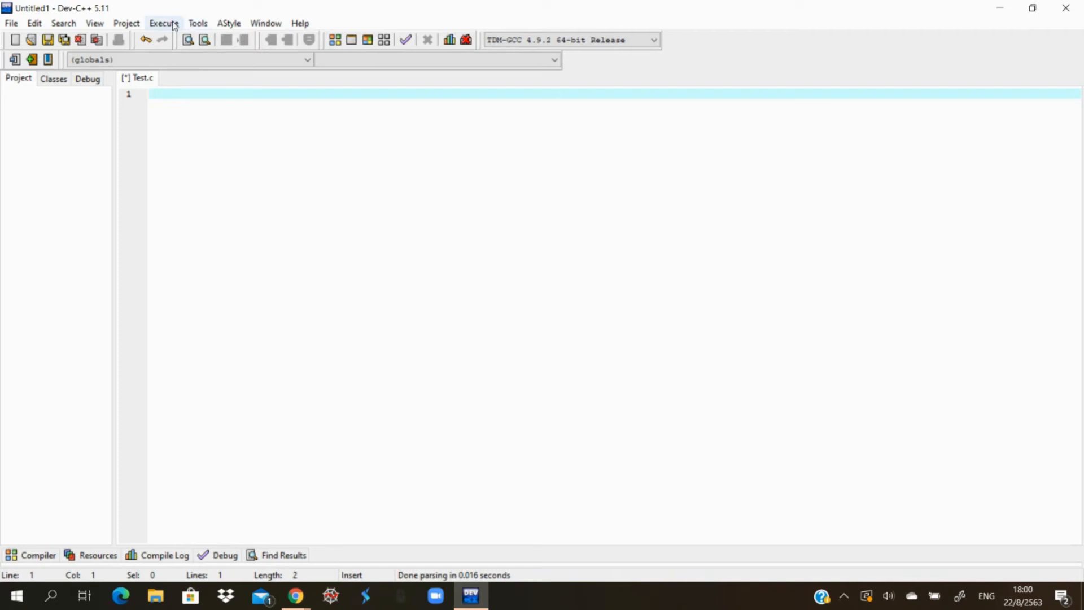
click(100, 25)
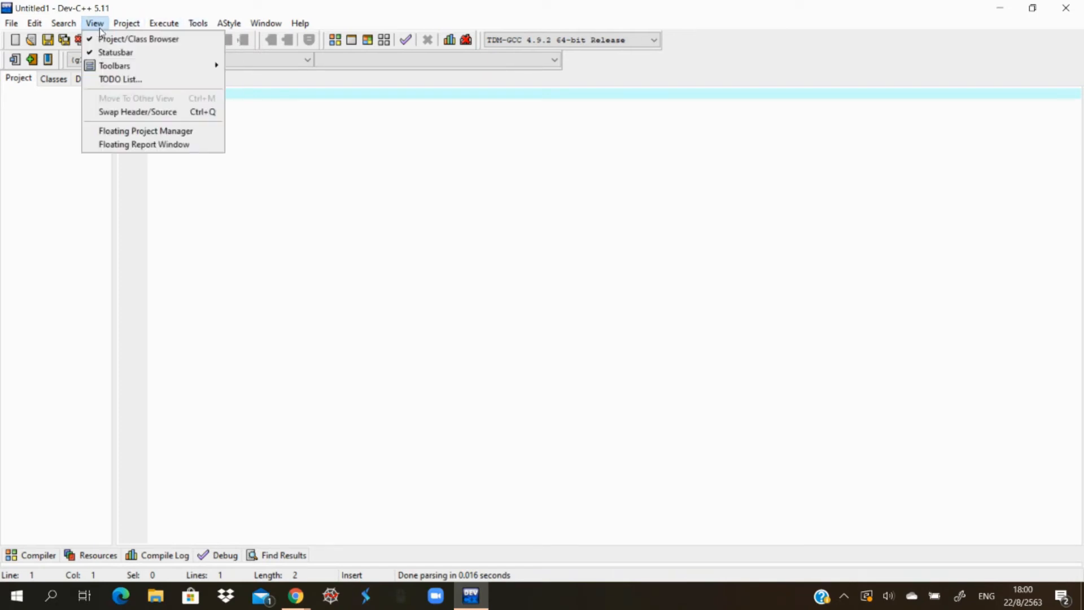
mouse_move(40, 26)
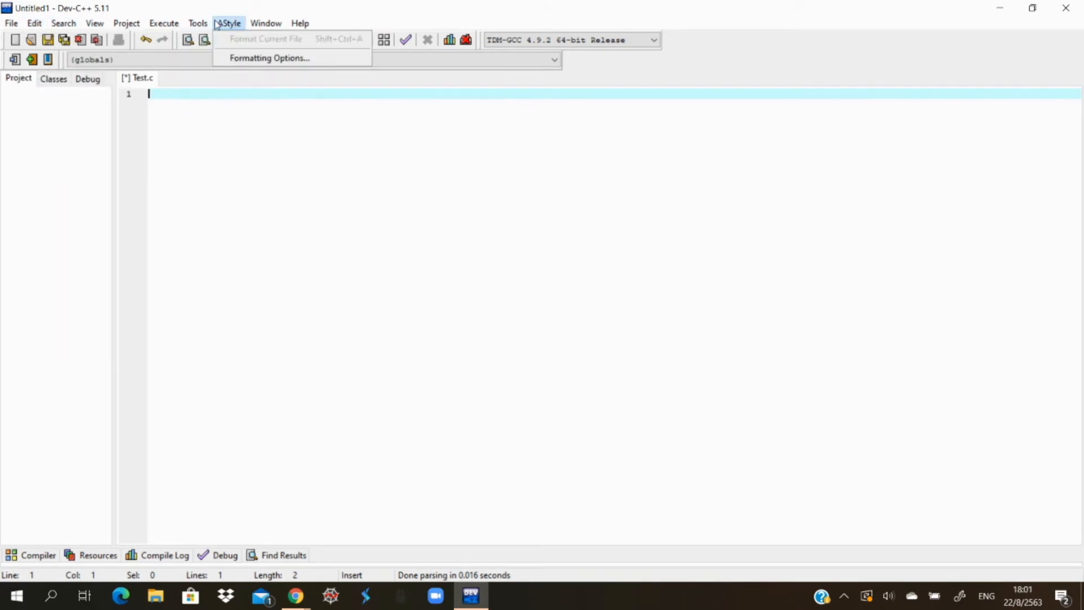
mouse_move(251, 25)
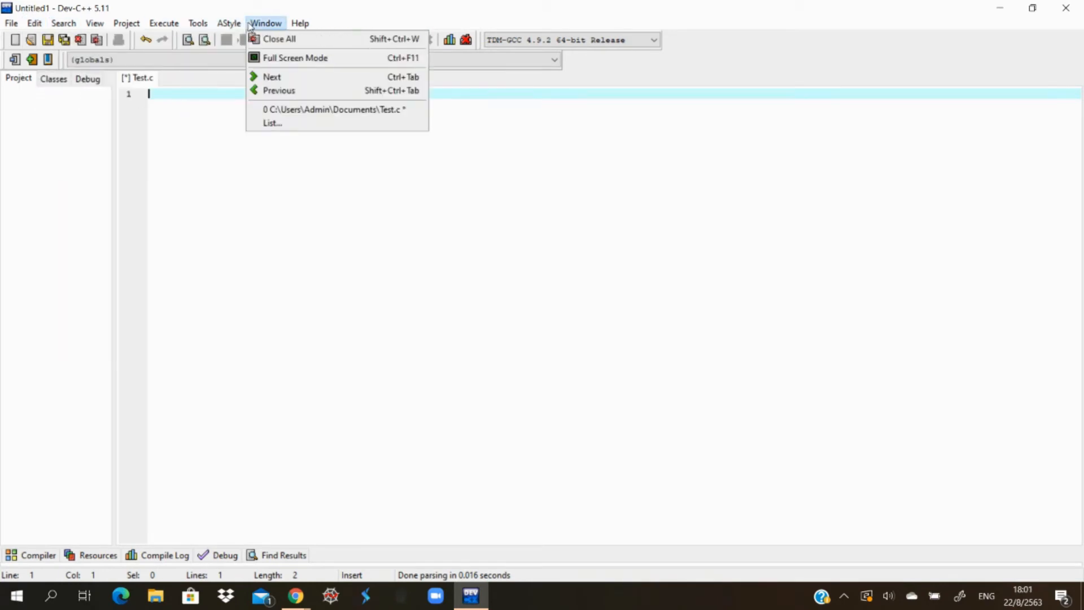
click(308, 249)
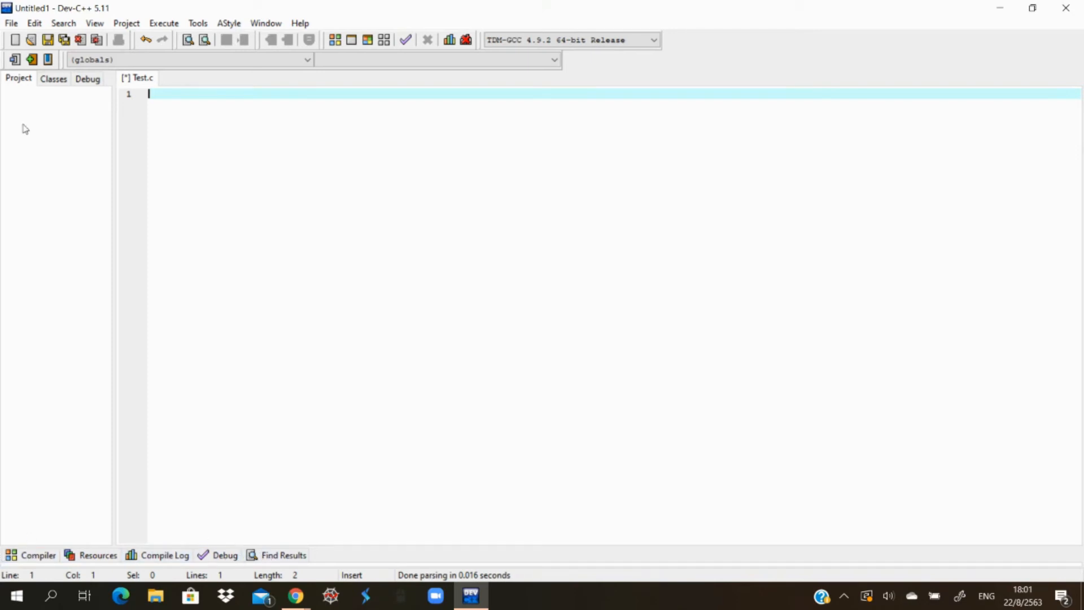
click(32, 23)
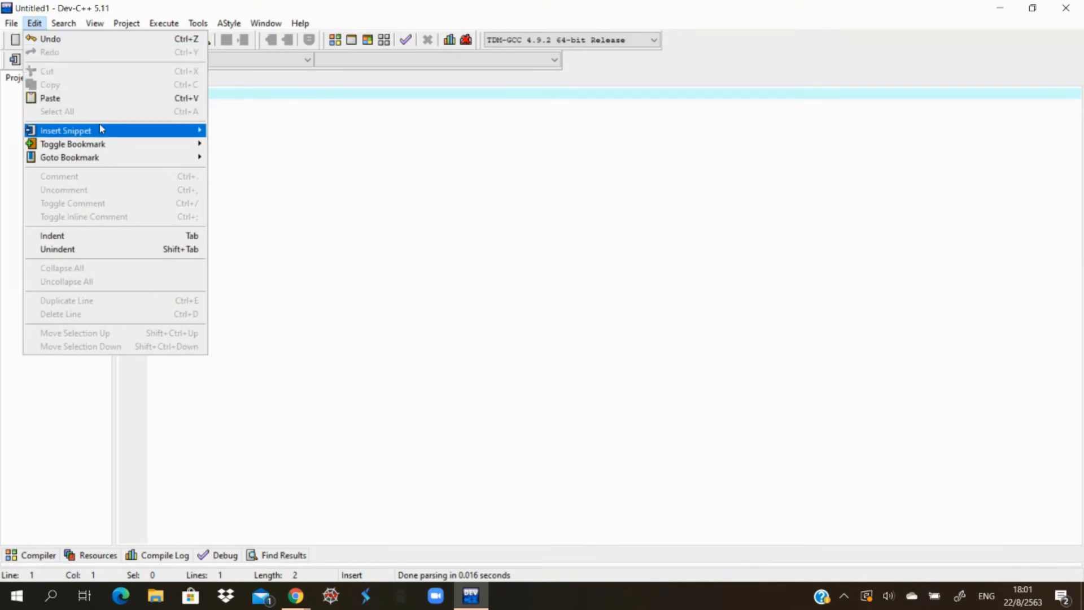
mouse_move(101, 128)
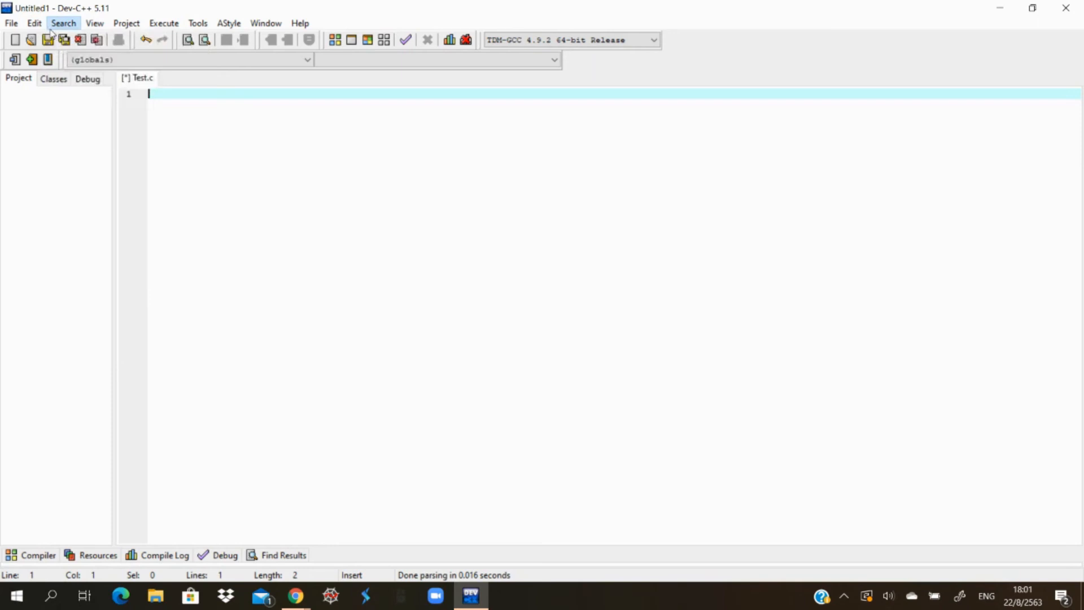
mouse_move(66, 27)
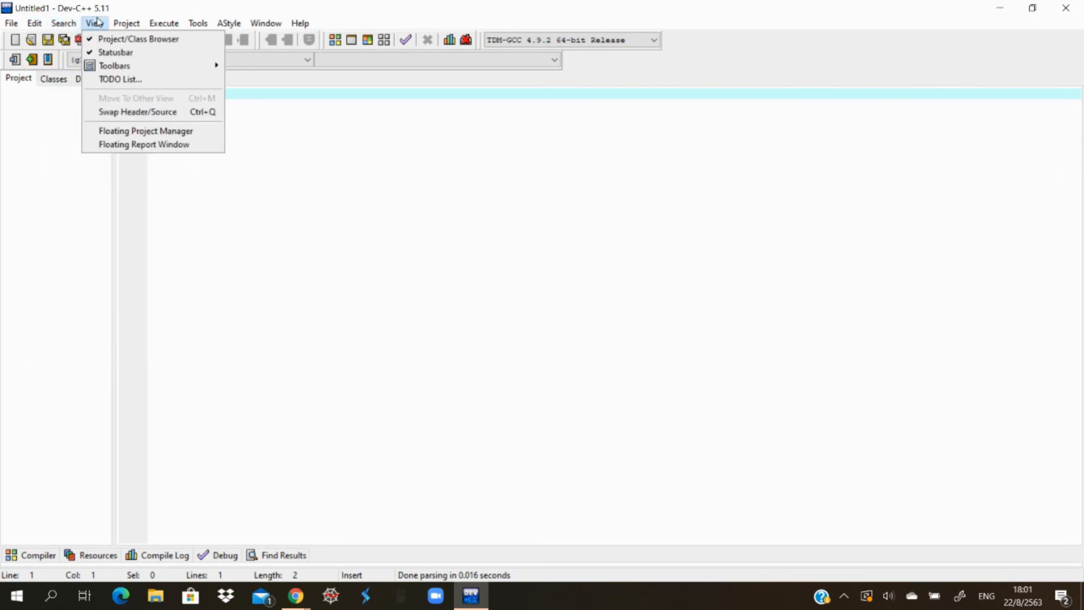
mouse_move(126, 69)
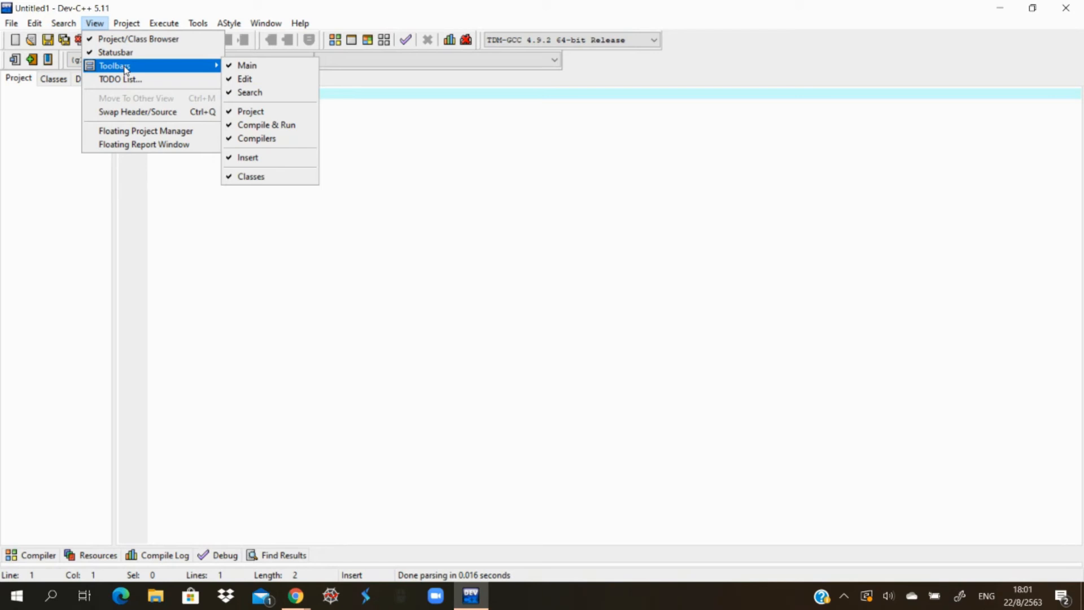
mouse_move(157, 26)
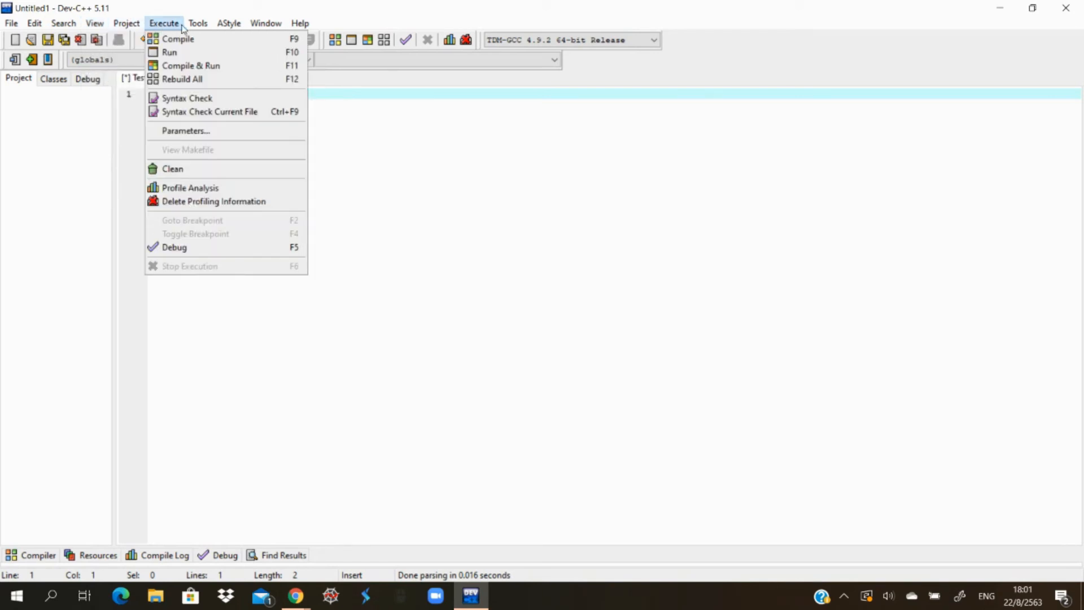
- Set the editor font size to 18 in the Editor Options and apply it
mouse_move(192, 27)
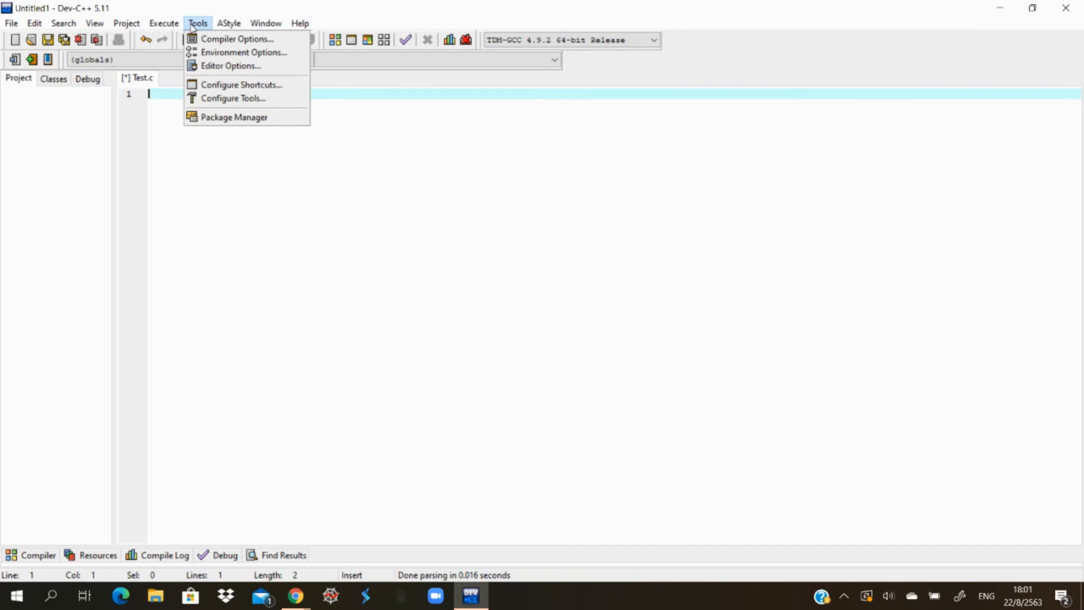
click(212, 65)
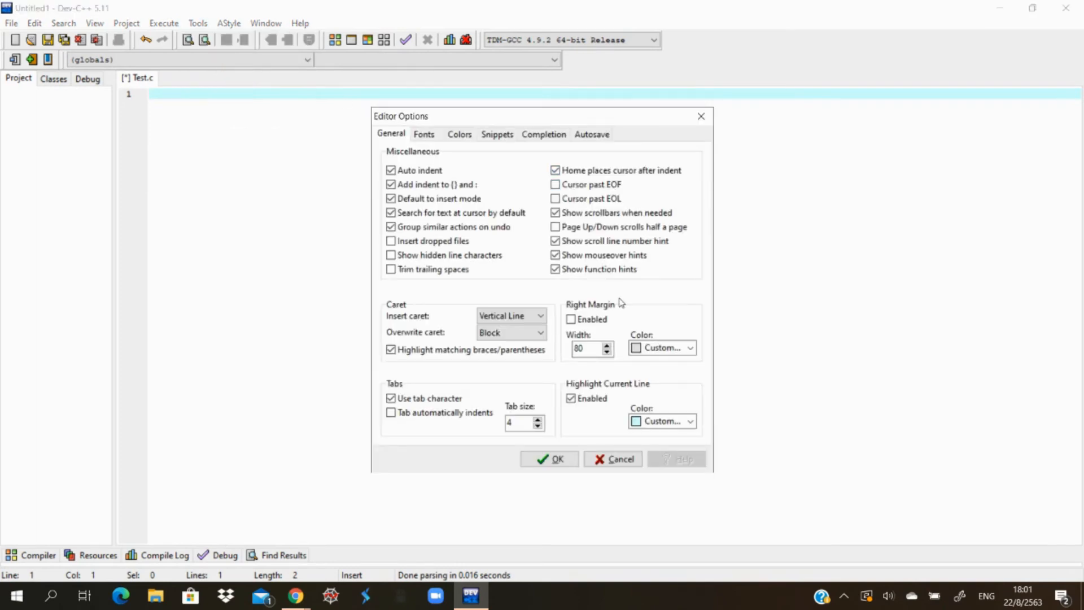
click(427, 138)
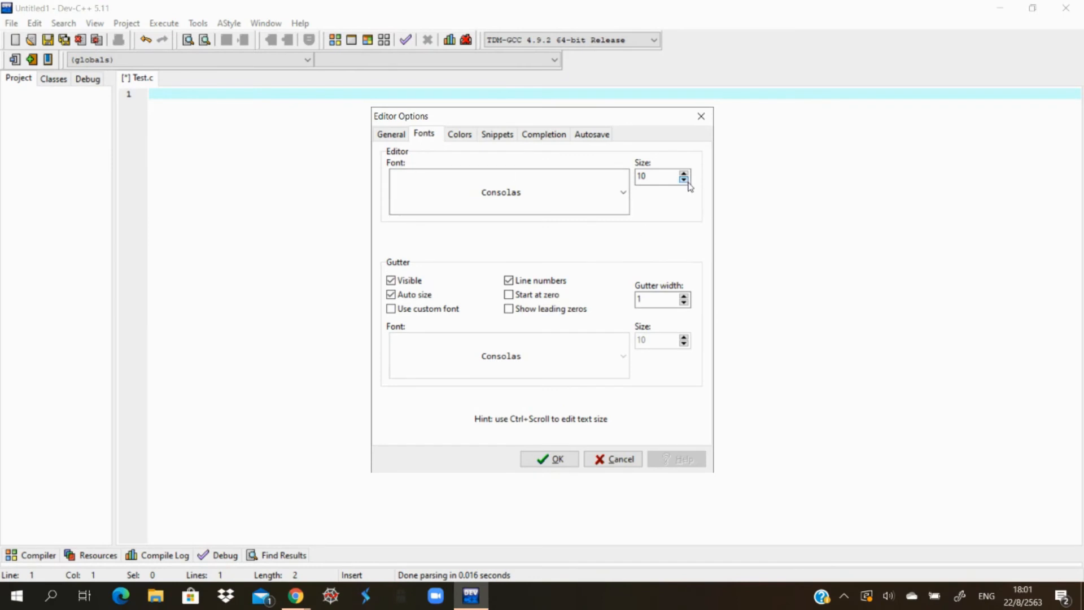
drag(685, 174, 684, 174)
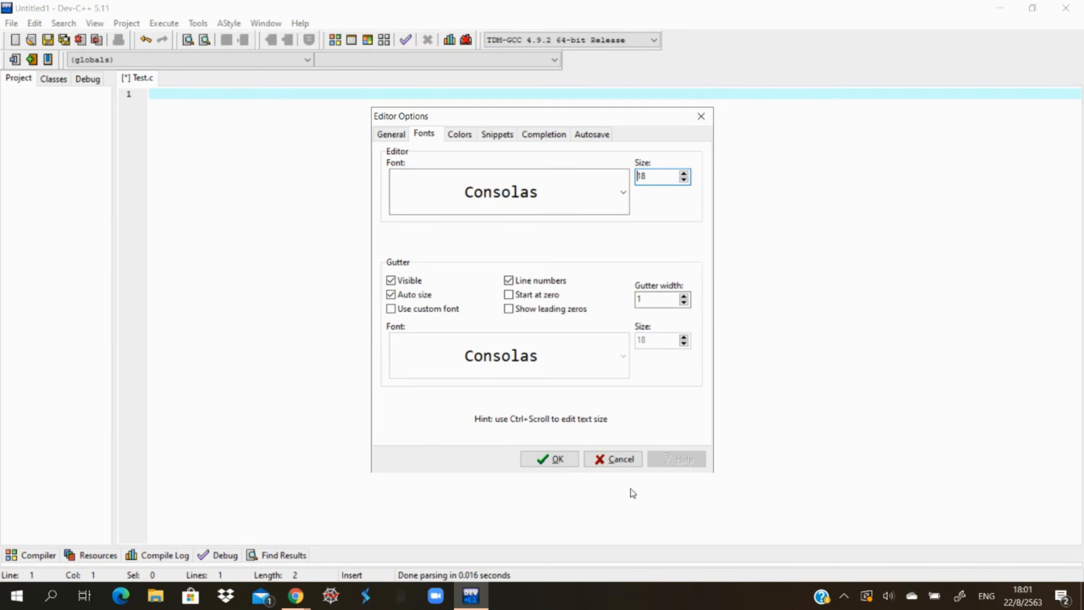
click(556, 459)
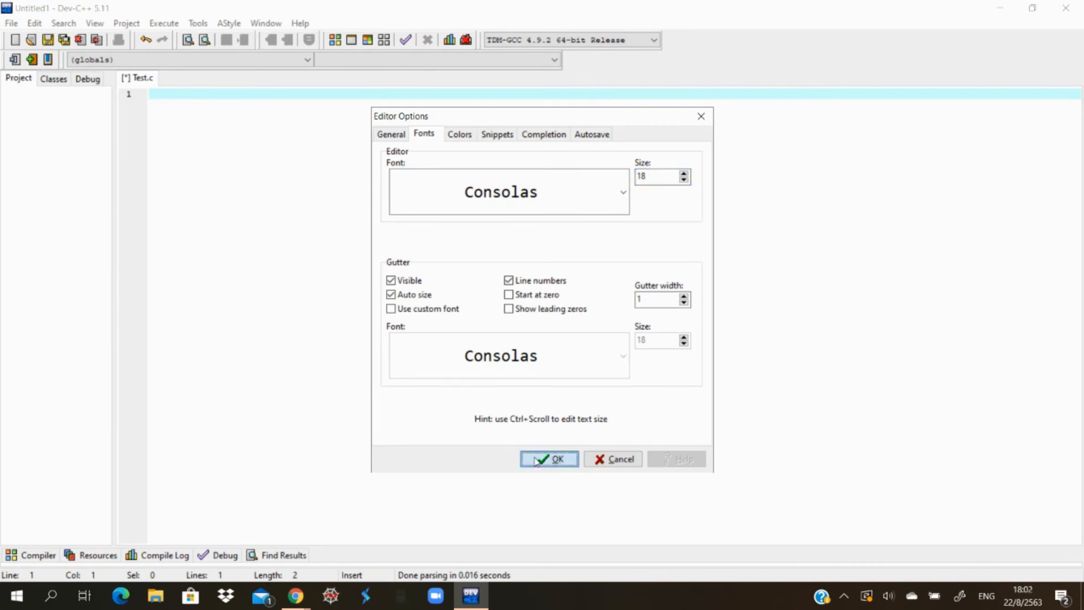
click(534, 459)
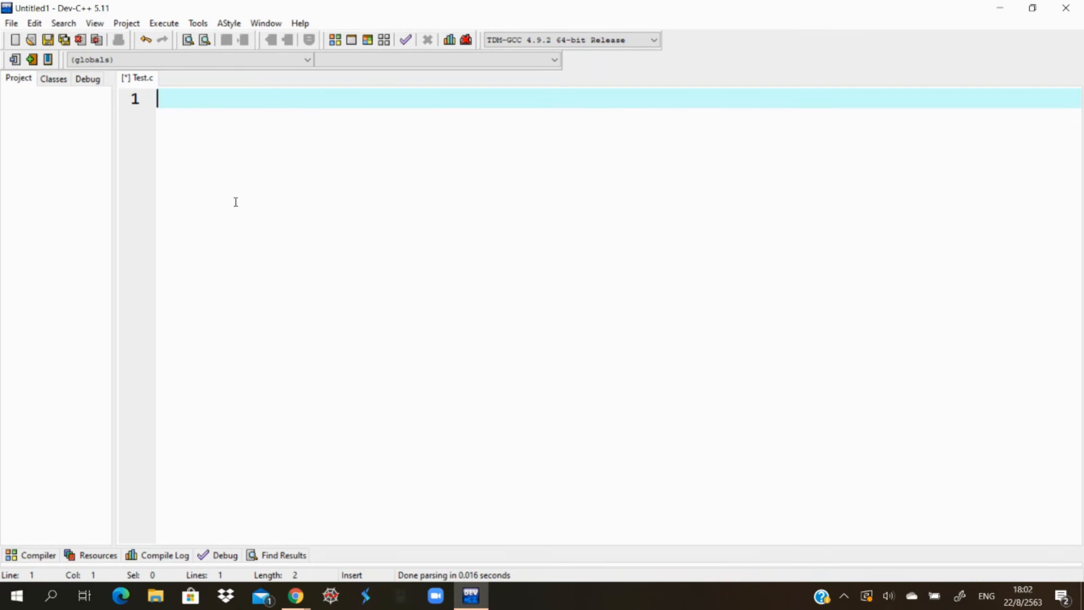
- Write #include<stdio.h> as the first line of Test.c and start a new line below it
text(#)
text(ub==)
key(BackSpace)
key(BackSpace)
key(BackSpace)
key(BackSpace)
text(ib)
key(BackSpace)
text(nclude<std)
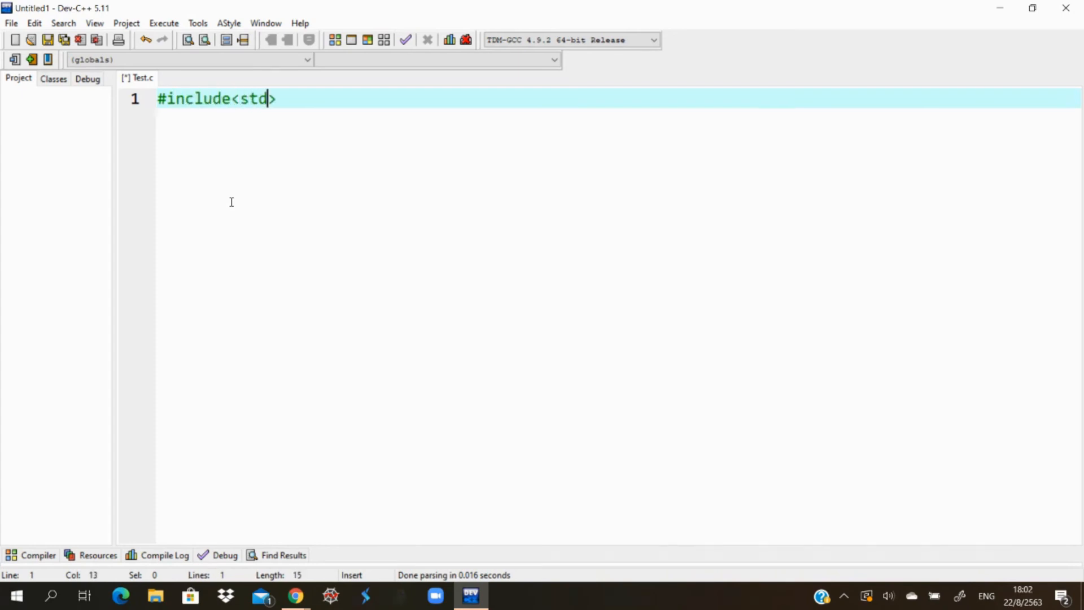
text(io.h)
key(Return)
- Add an int main() function with opening and closing braces on their own lines and an empty body line
text(i)
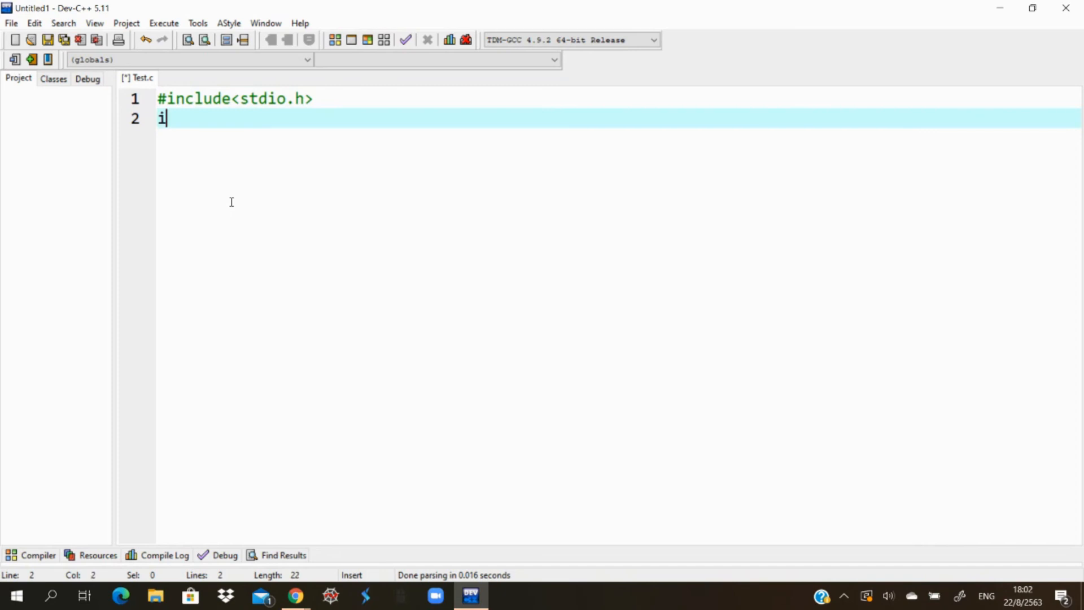
text(nt main())
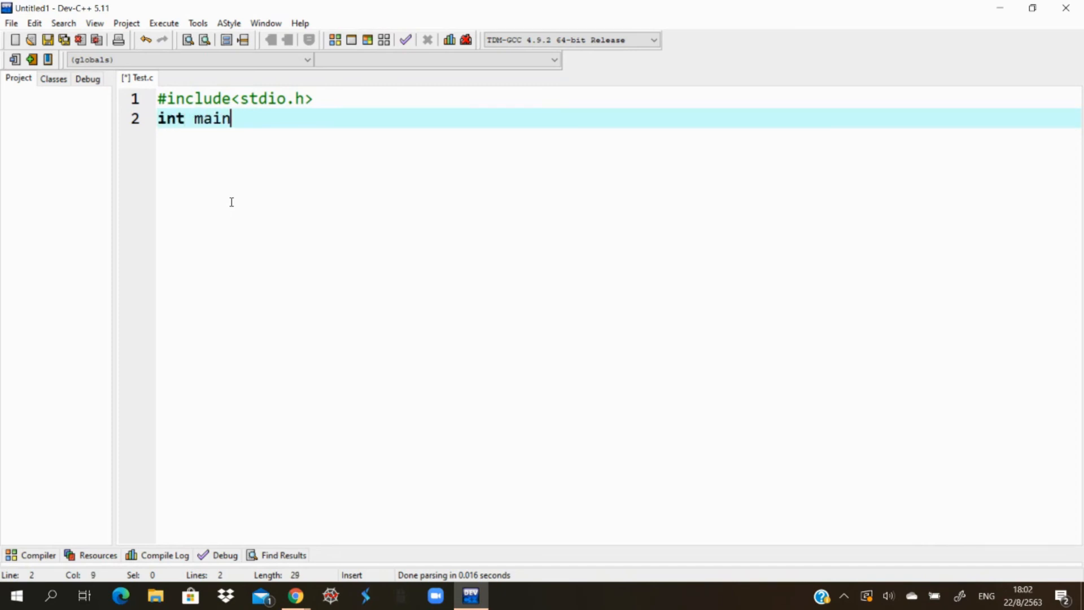
key(Return)
text({)
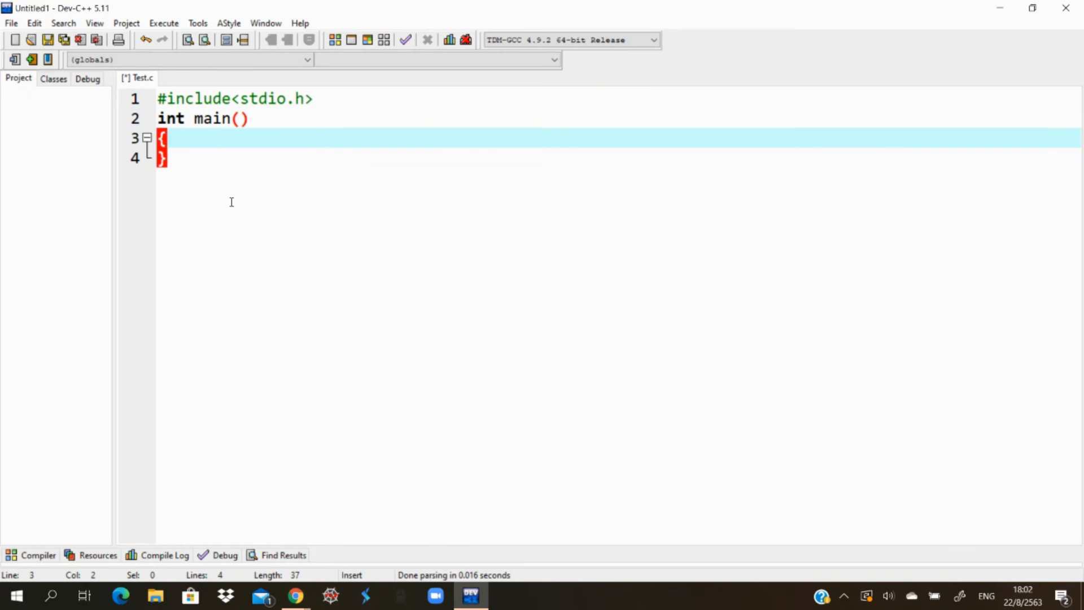
key(Down)
key(Up)
key(Return)
key(Return)
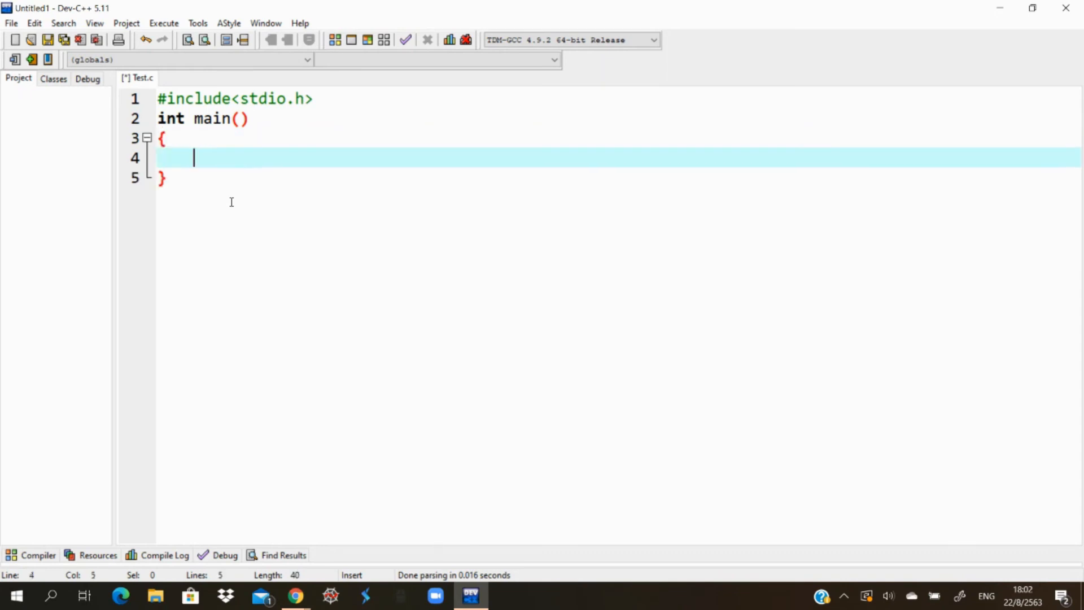
- Add return(0); to the body of main, leaving one blank line above it
text(return)
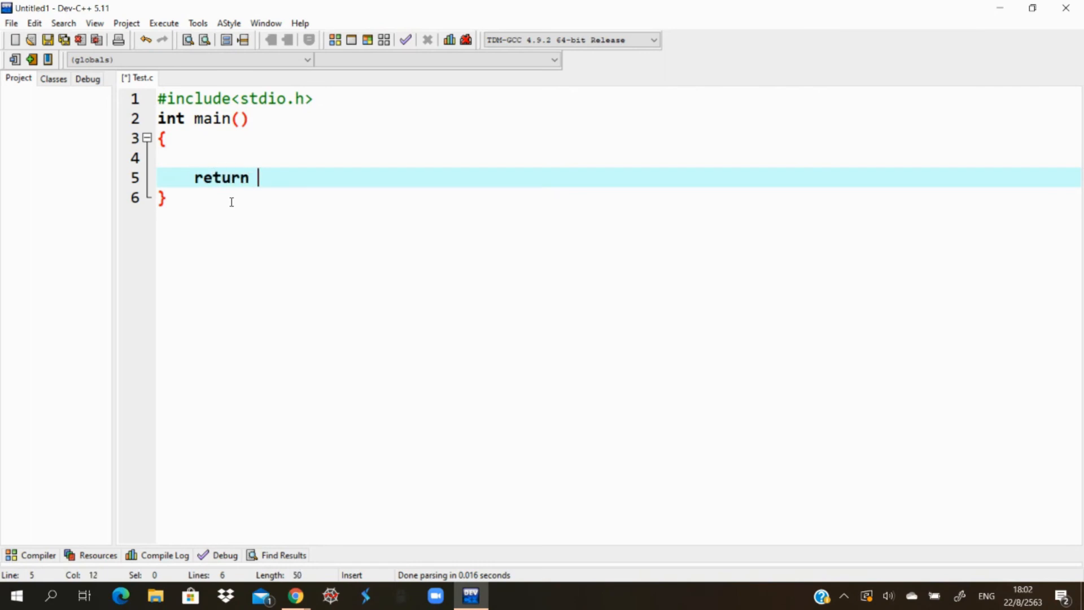
key(BackSpace)
text((0);)
key(Delete)
- Add a printf statement with the text "Hello Students!" on the blank line above the return, and compile Test.c
key(Up)
text(pri)
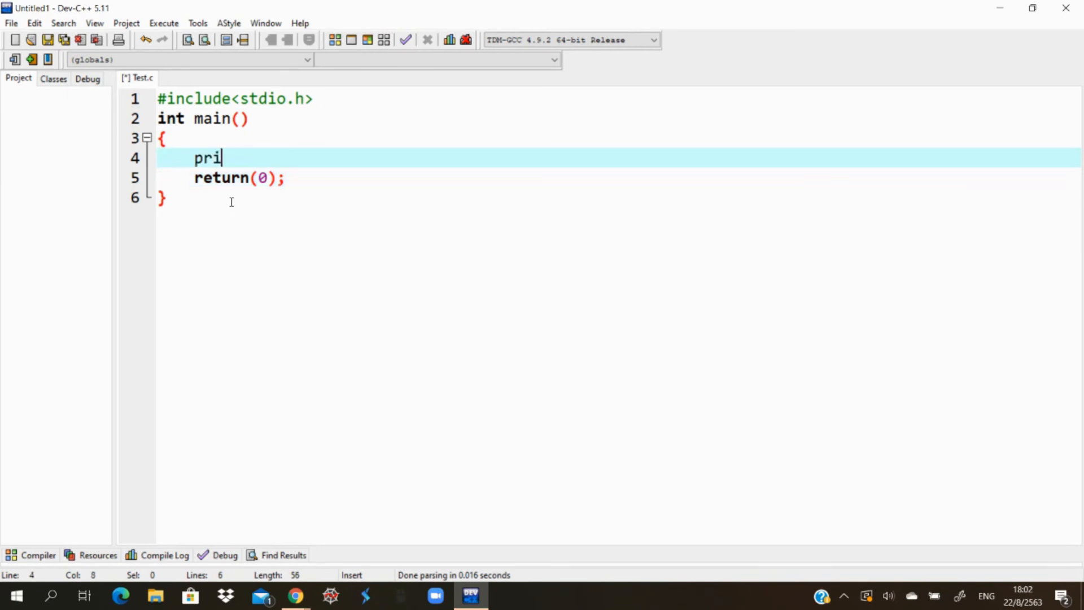
text(ntf())
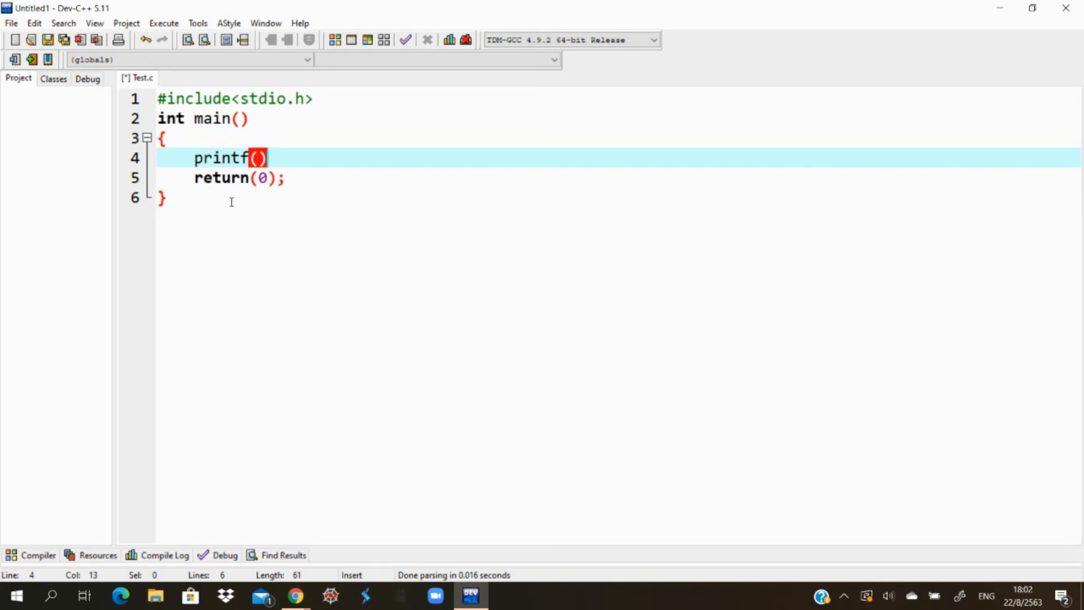
key(Left)
text("")
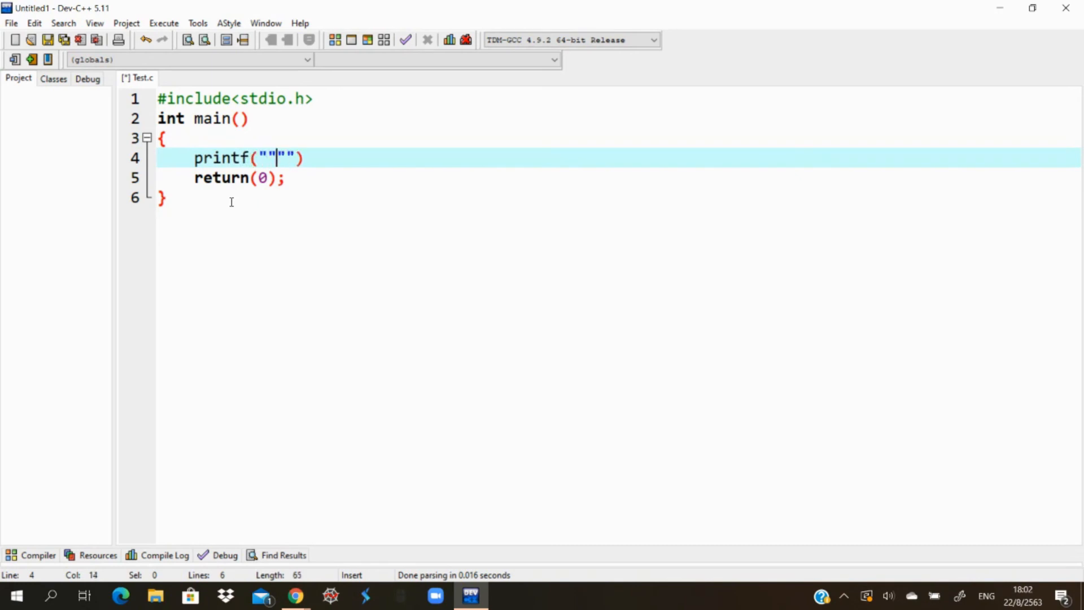
key(BackSpace)
text(Hello Studen)
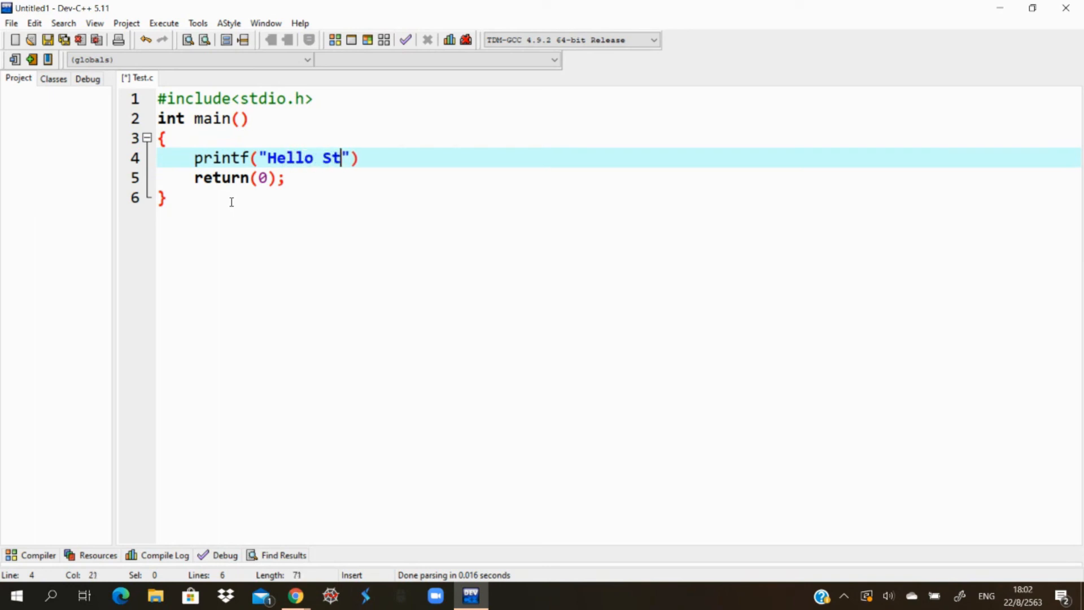
text(ts!)
key(Right)
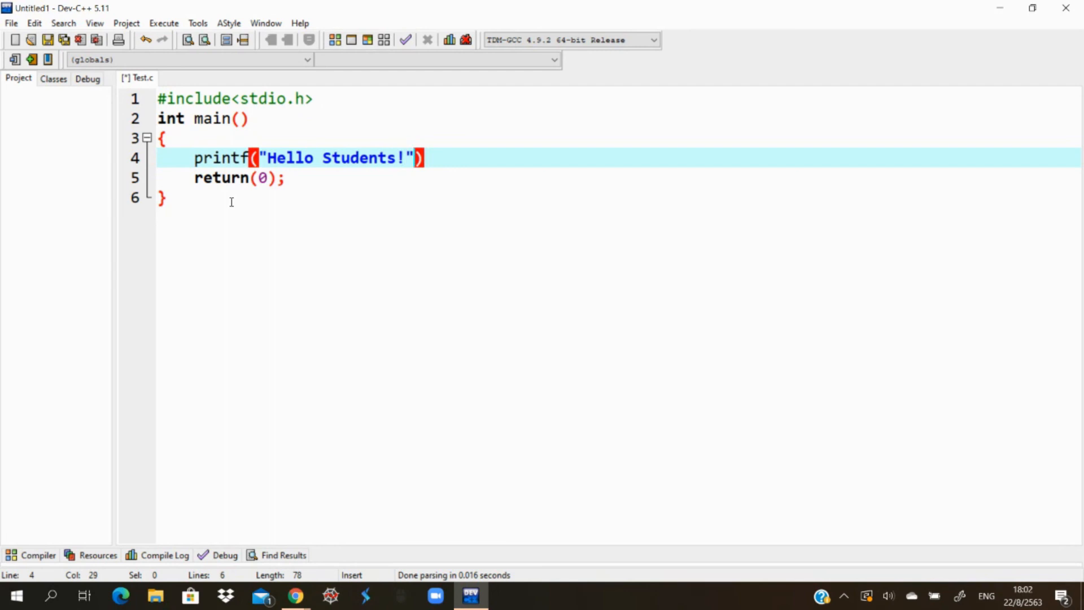
text(;)
click(337, 43)
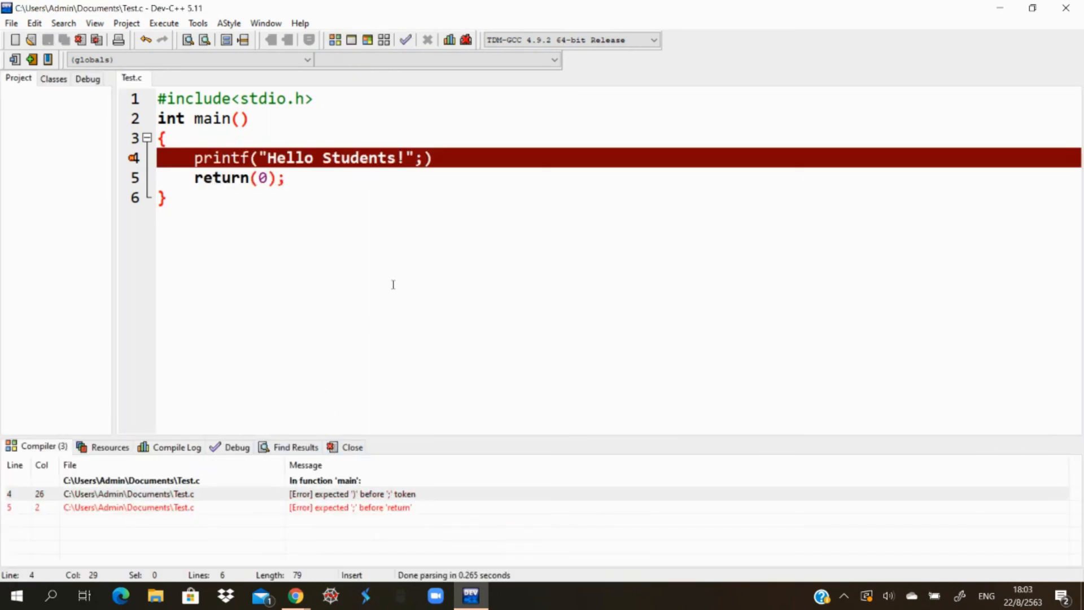
- Correct line 4 to printf("Hello Students!"); with the closing parenthesis before the semicolon, and recompile Test.c
click(436, 161)
key(Left)
text())
key(Right)
key(Right)
key(BackSpace)
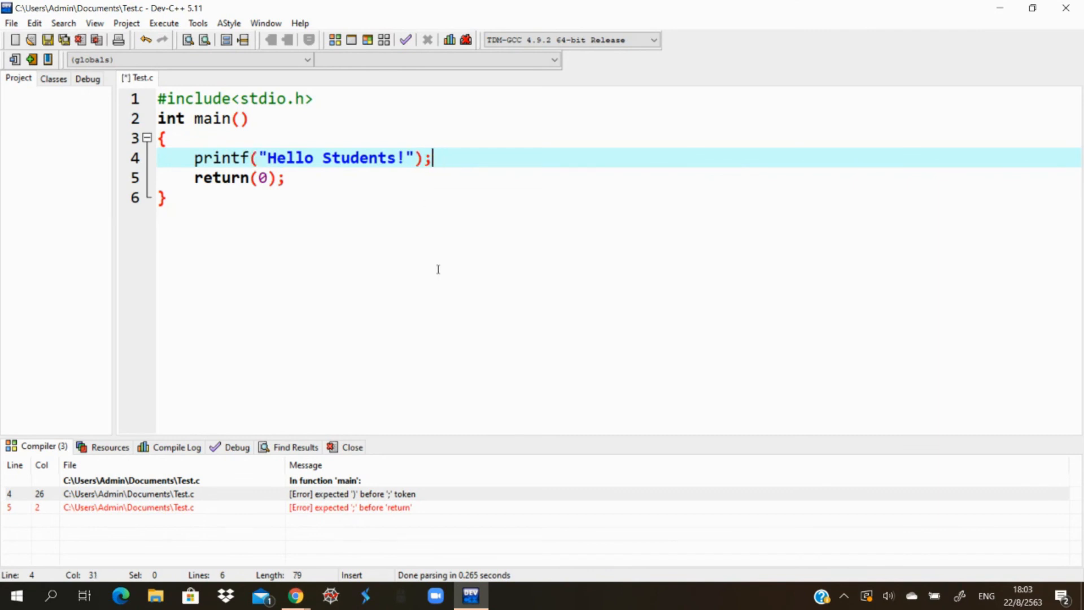
click(335, 40)
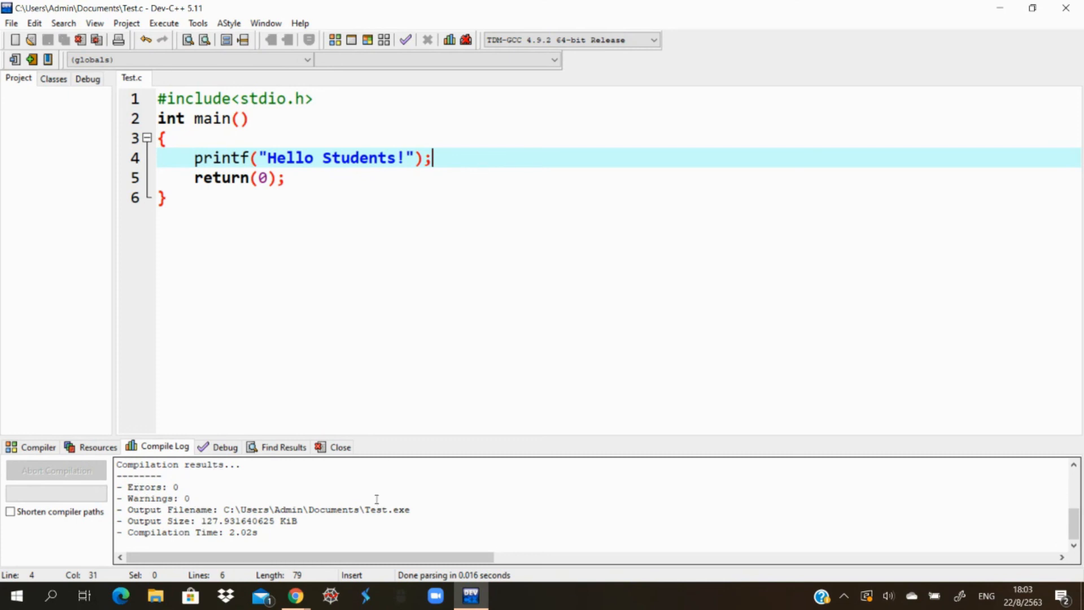
- Run the compiled Test program, then compile and run it in a single command, closing the console after each run
click(353, 42)
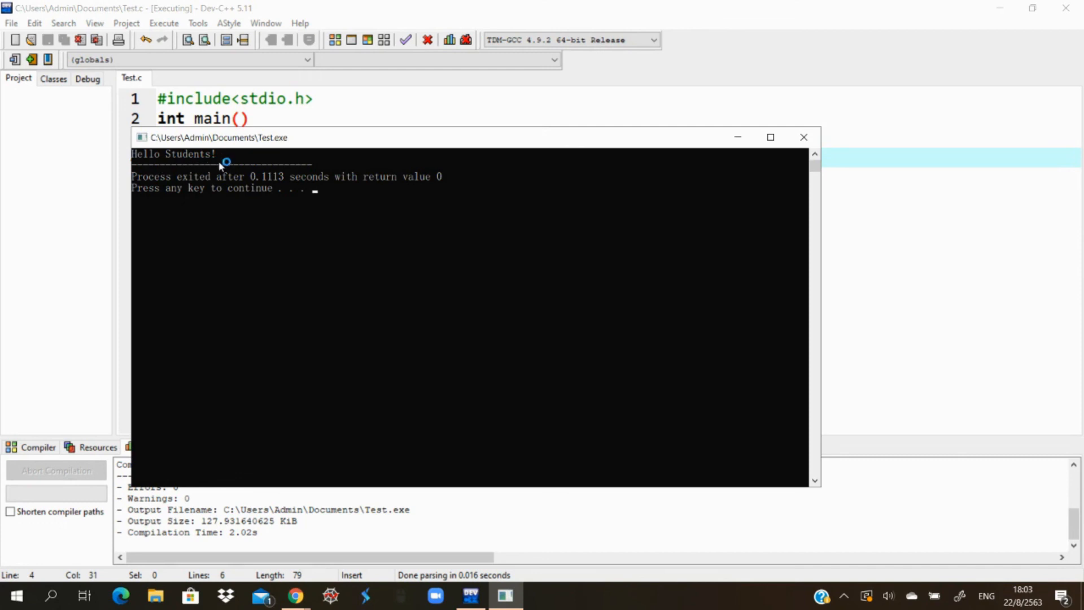
key(Return)
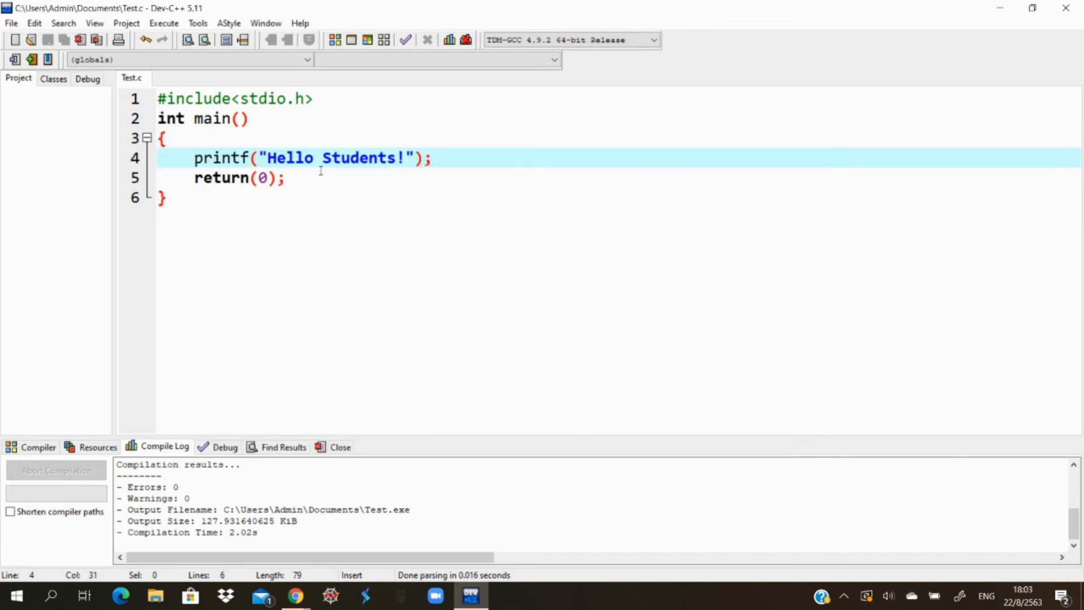
click(367, 39)
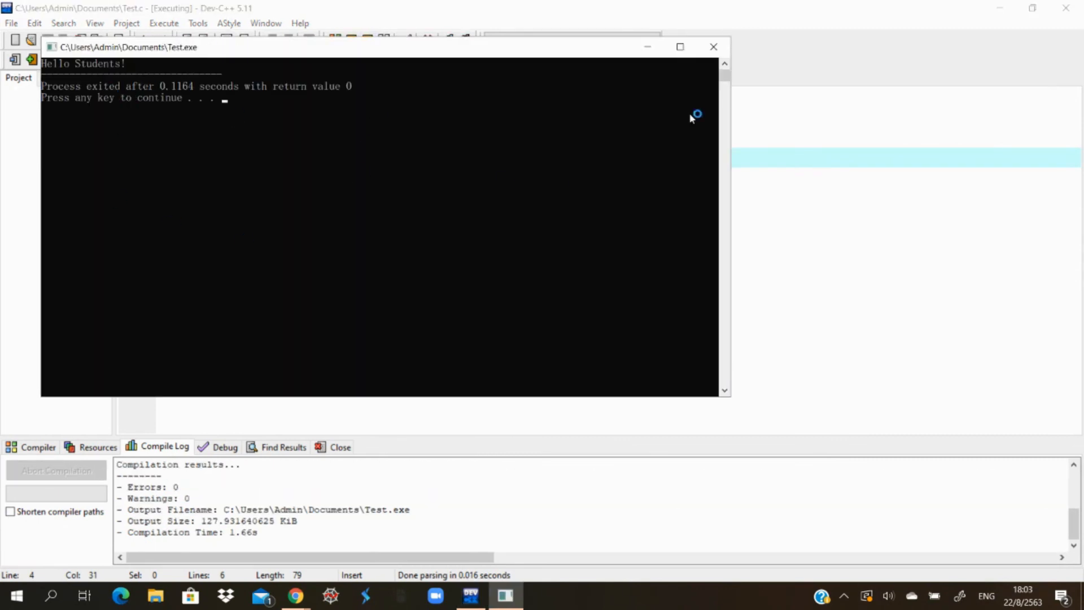
click(713, 47)
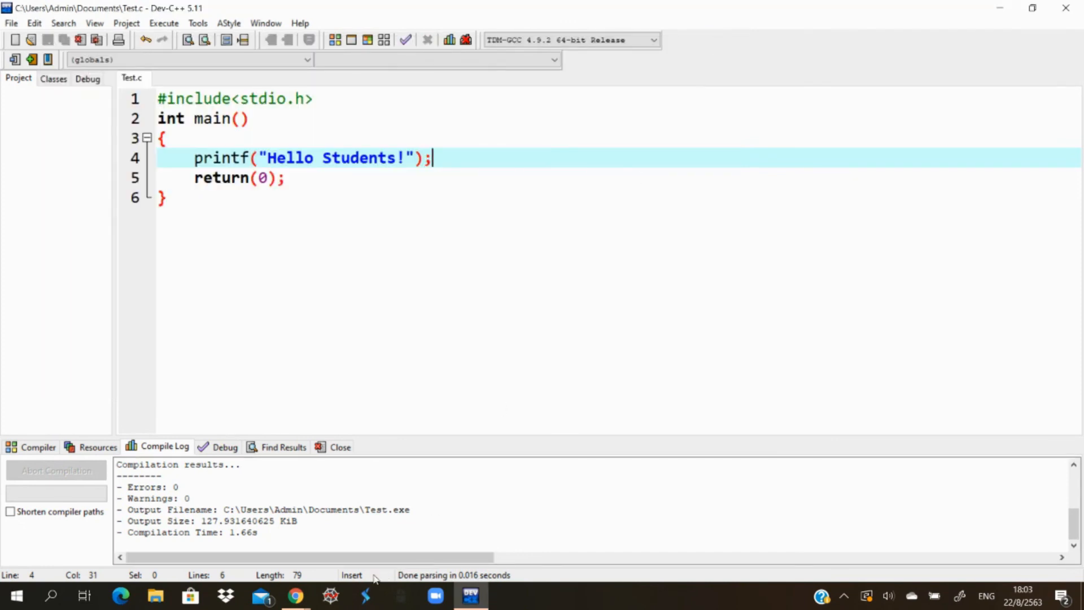
click(298, 596)
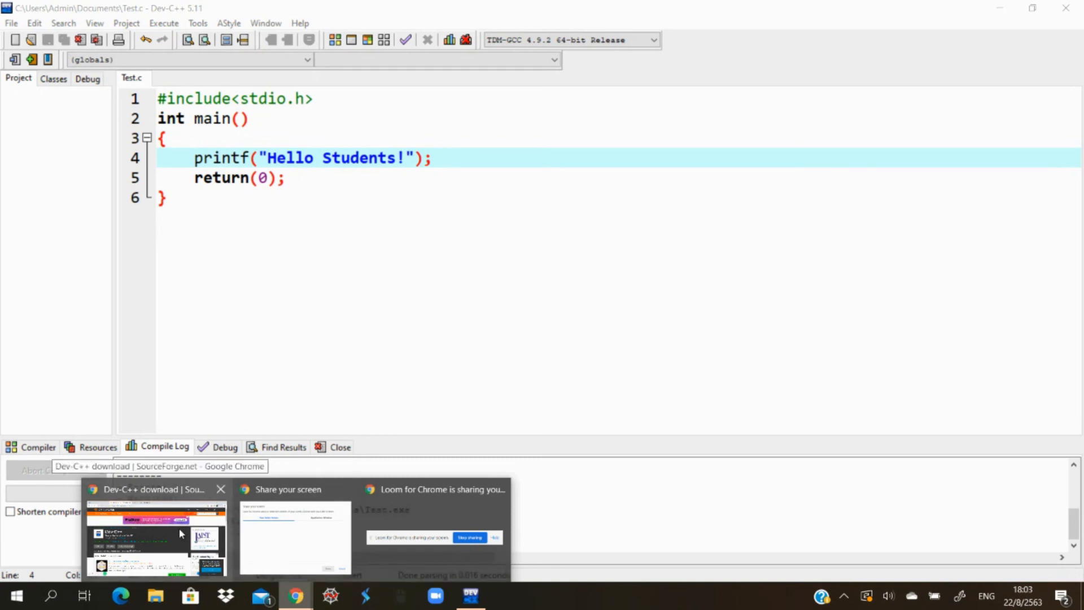
click(417, 538)
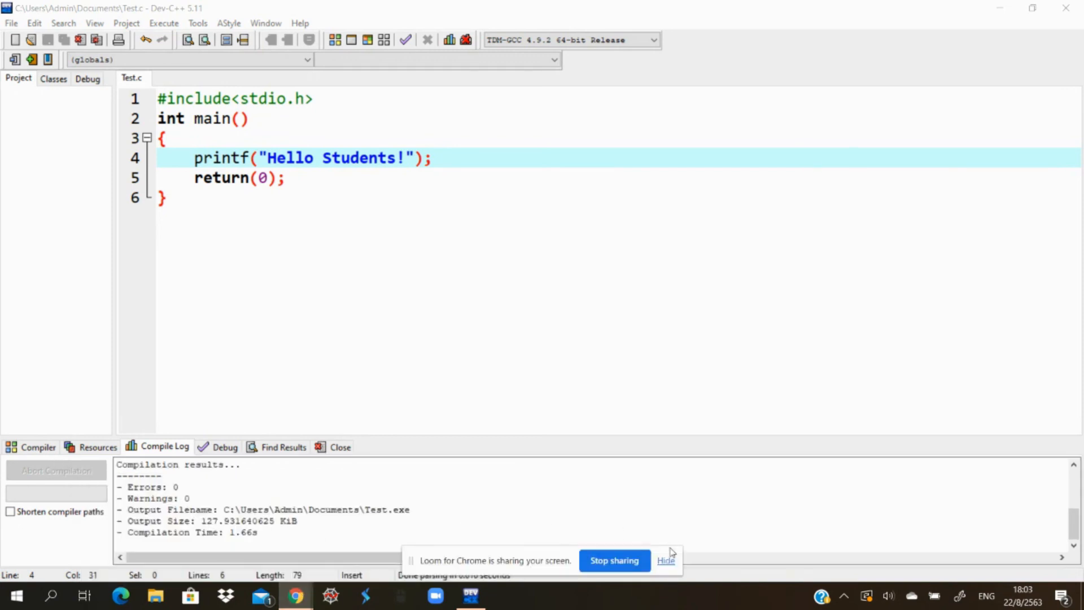